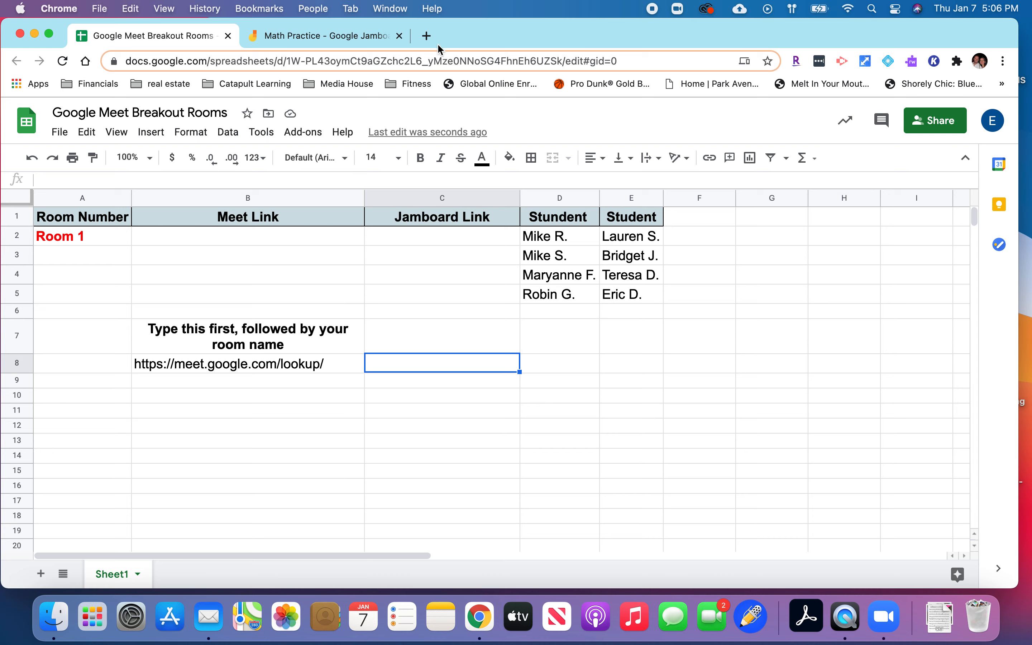
Switch to the Math Practice Jamboard, dismiss its sharing dialog and review the frames for each room.
{"action": "left_click", "coordinate": [371, 38]}
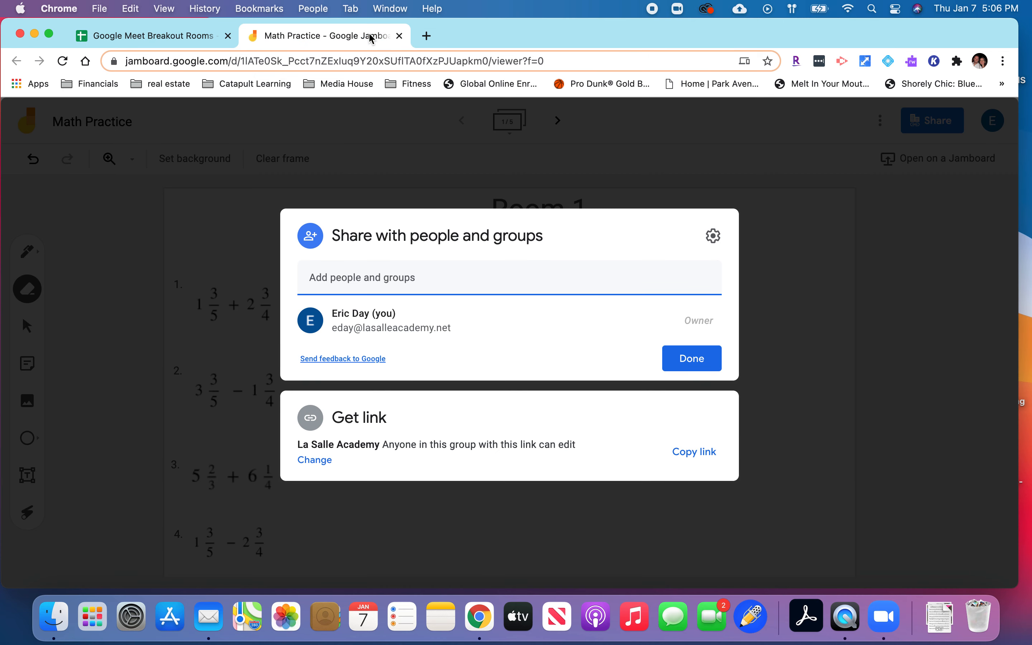
{"action": "left_click", "coordinate": [774, 282]}
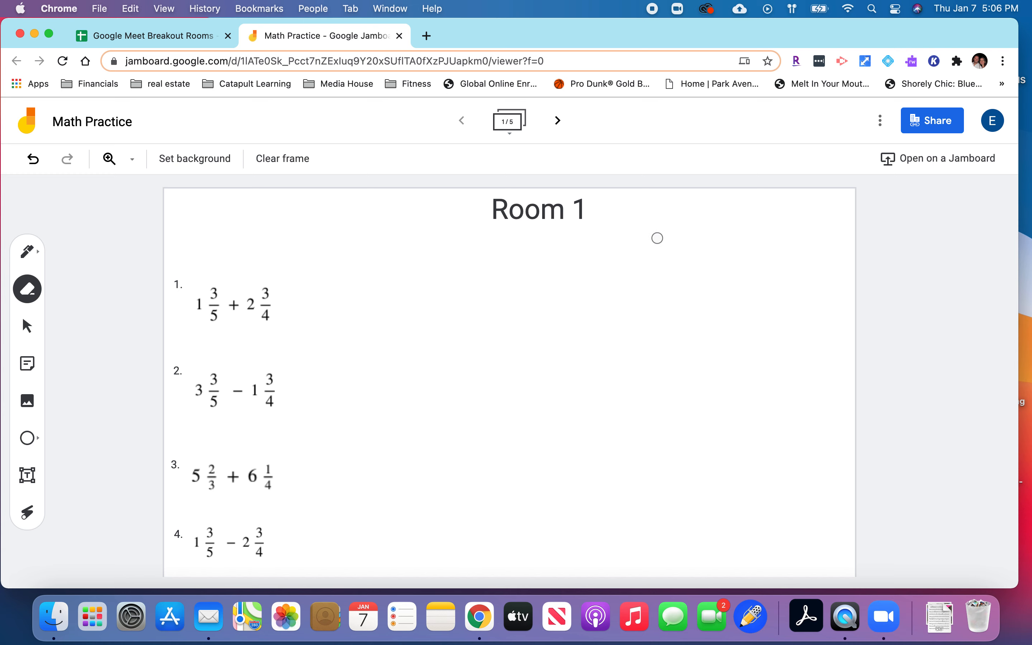
{"action": "left_click", "coordinate": [517, 129]}
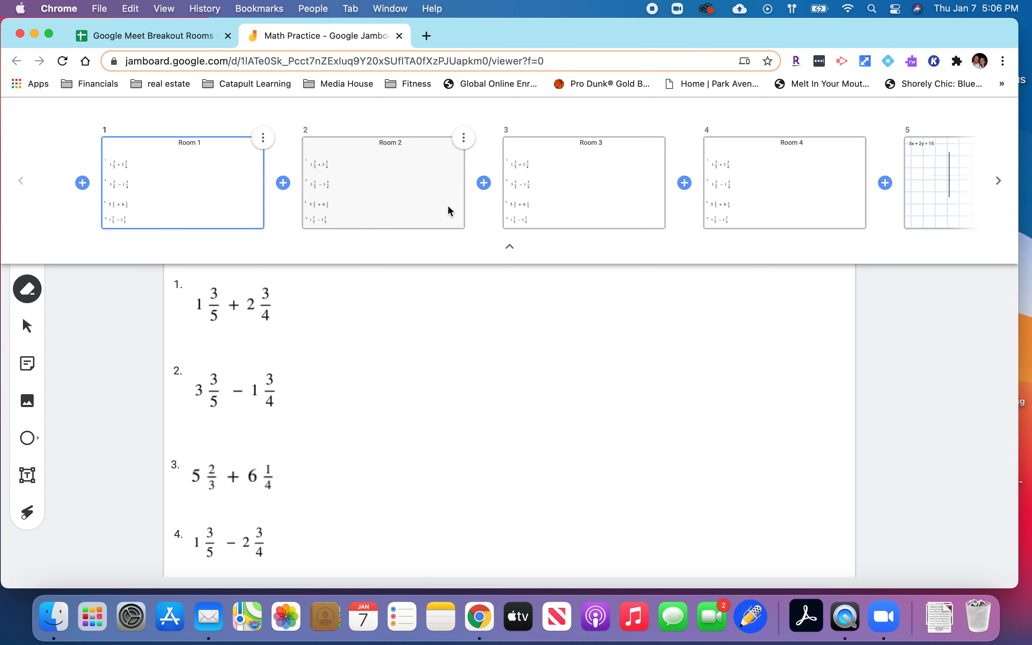
{"action": "left_click", "coordinate": [511, 248]}
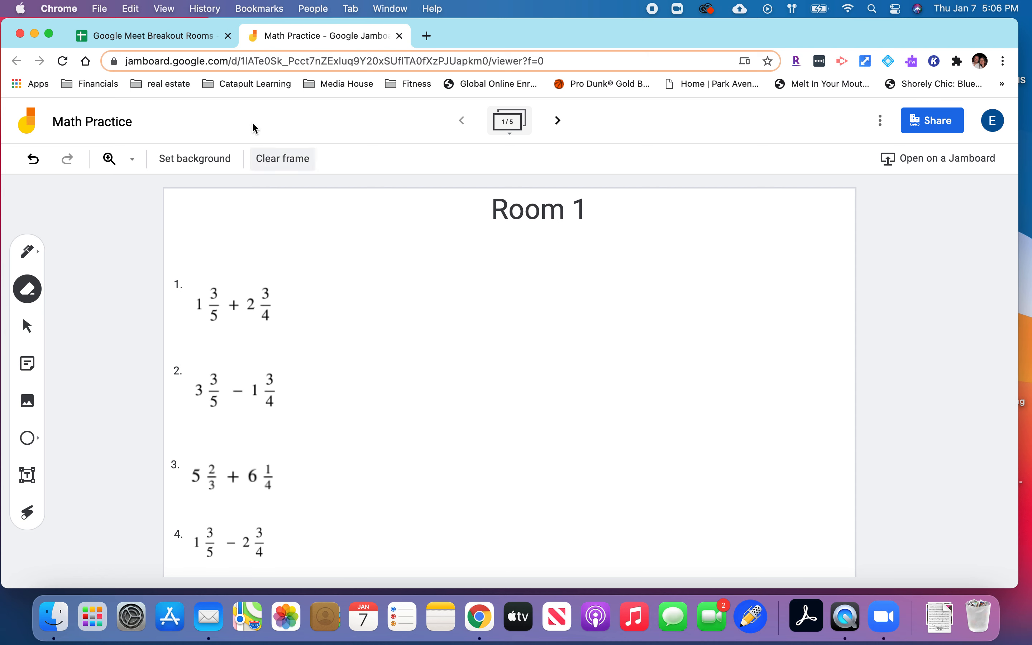
In the Google Meet Breakout Rooms sheet, extend the Room 1 label down the Room Number column through Room 4.
{"action": "left_click", "coordinate": [178, 43]}
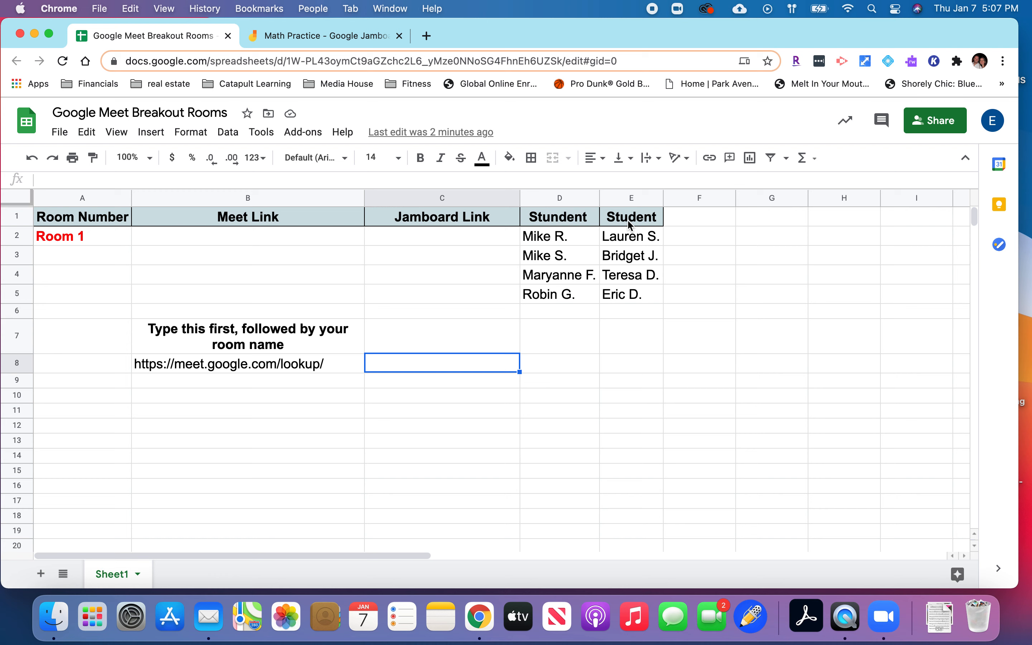
{"action": "left_click", "coordinate": [76, 236]}
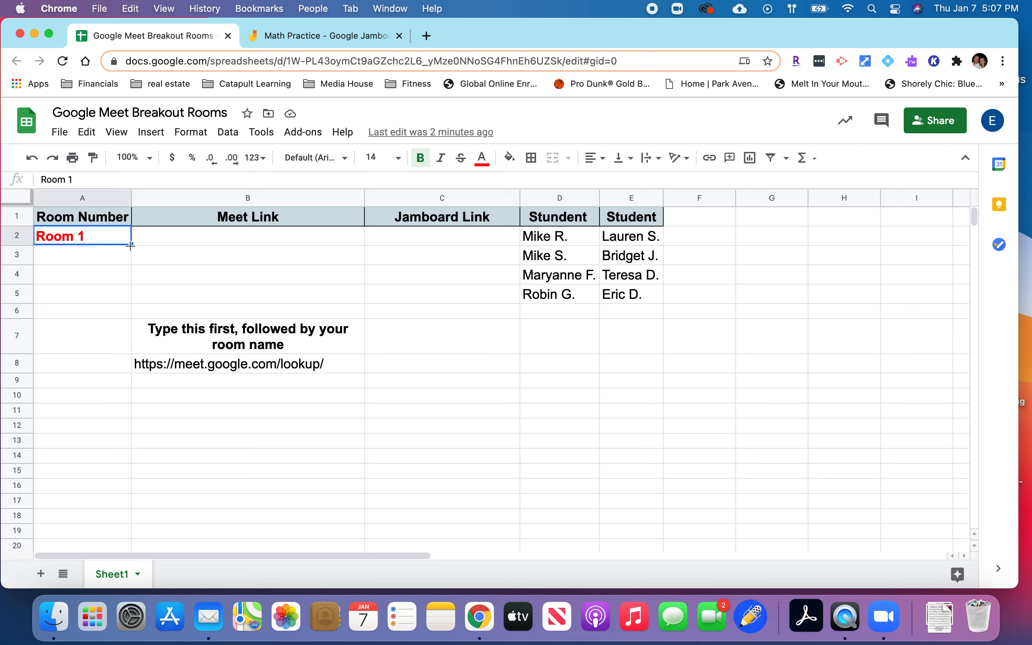
{"action": "left_click_drag", "start_coordinate": [131, 246], "coordinate": [131, 293]}
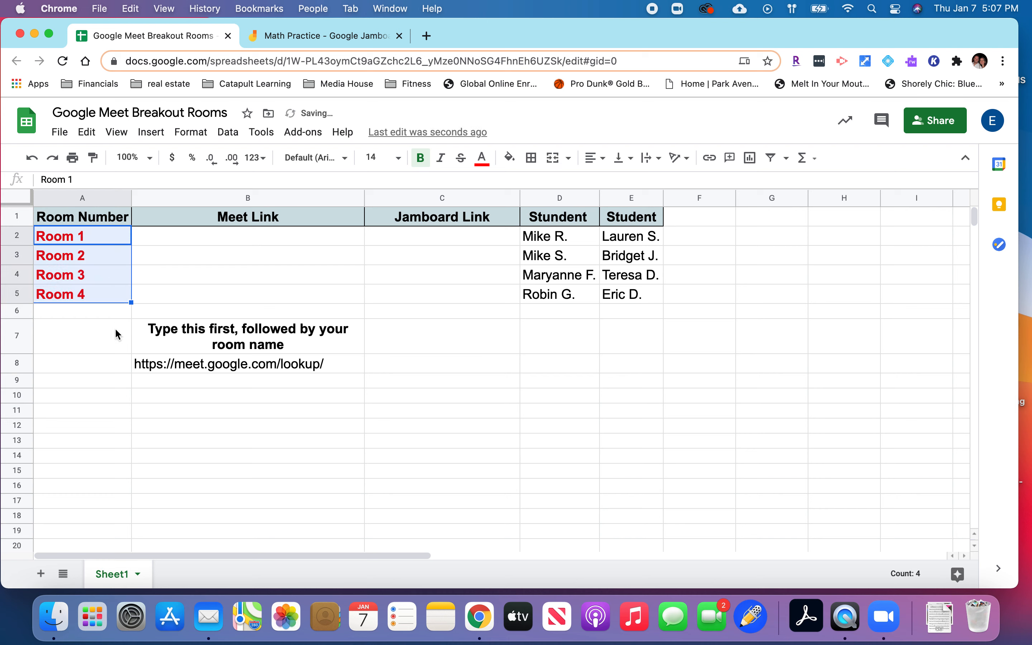
{"action": "left_click", "coordinate": [107, 339]}
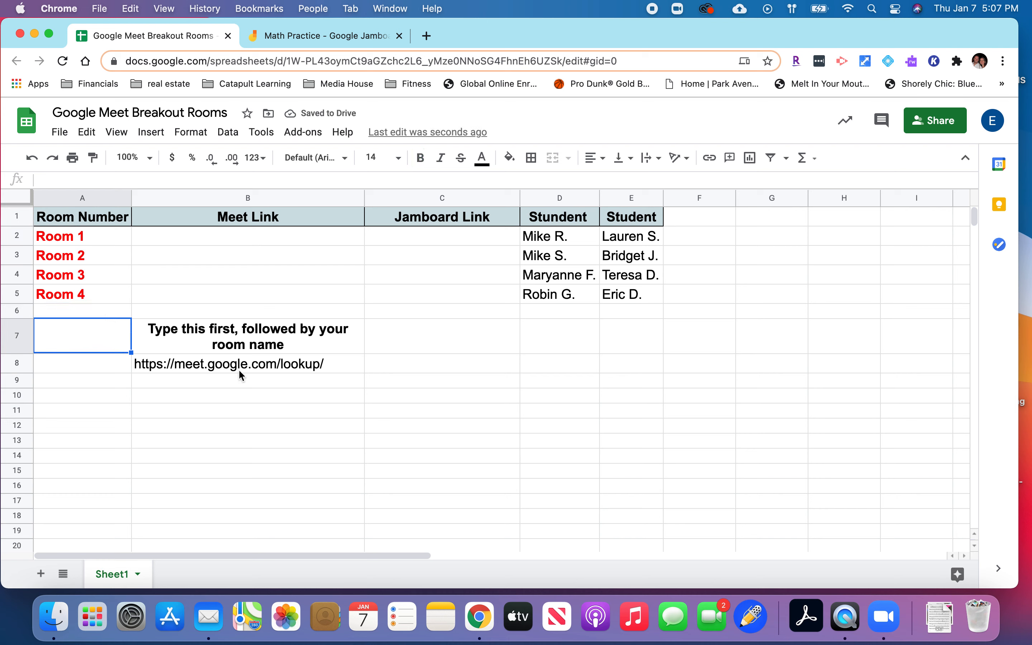
{"action": "left_click", "coordinate": [155, 381]}
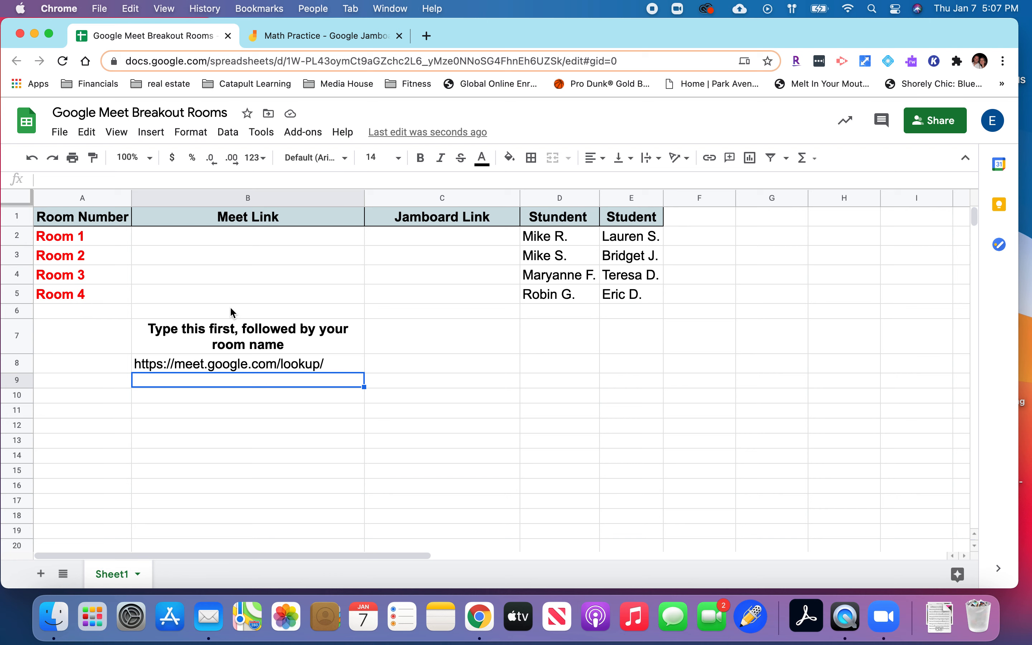
{"action": "left_click", "coordinate": [186, 235]}
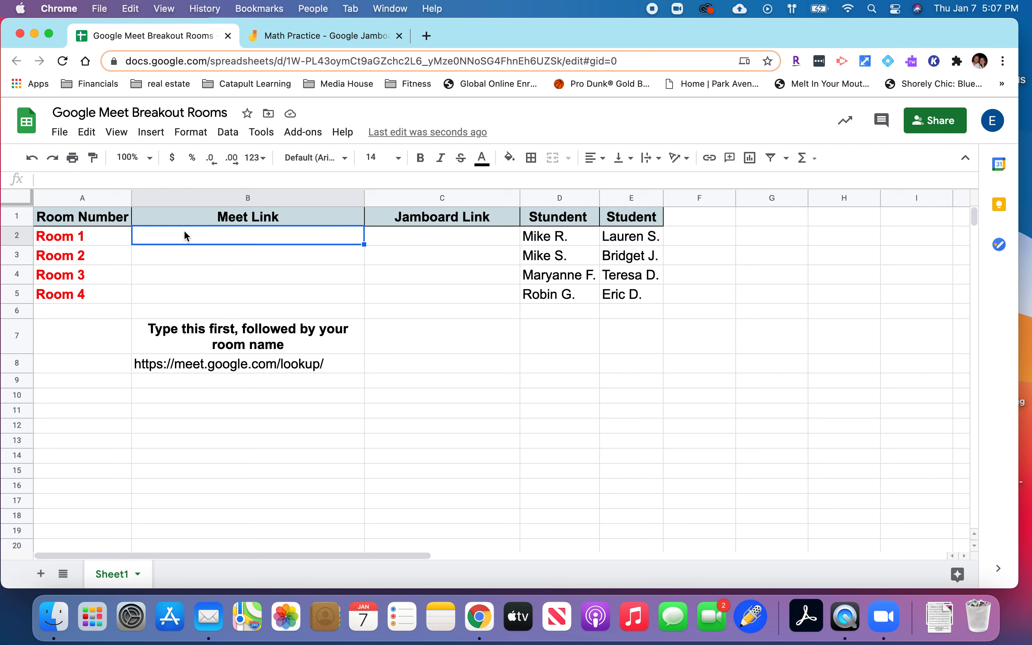
{"action": "type", "text": "h"}
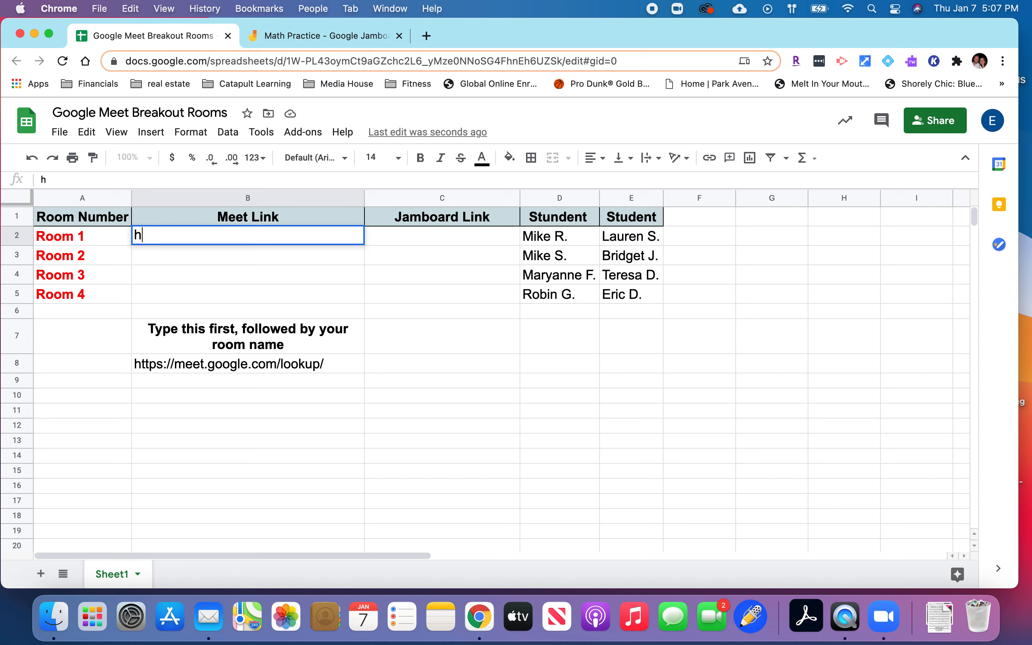
{"action": "type", "text": "ttps://me"}
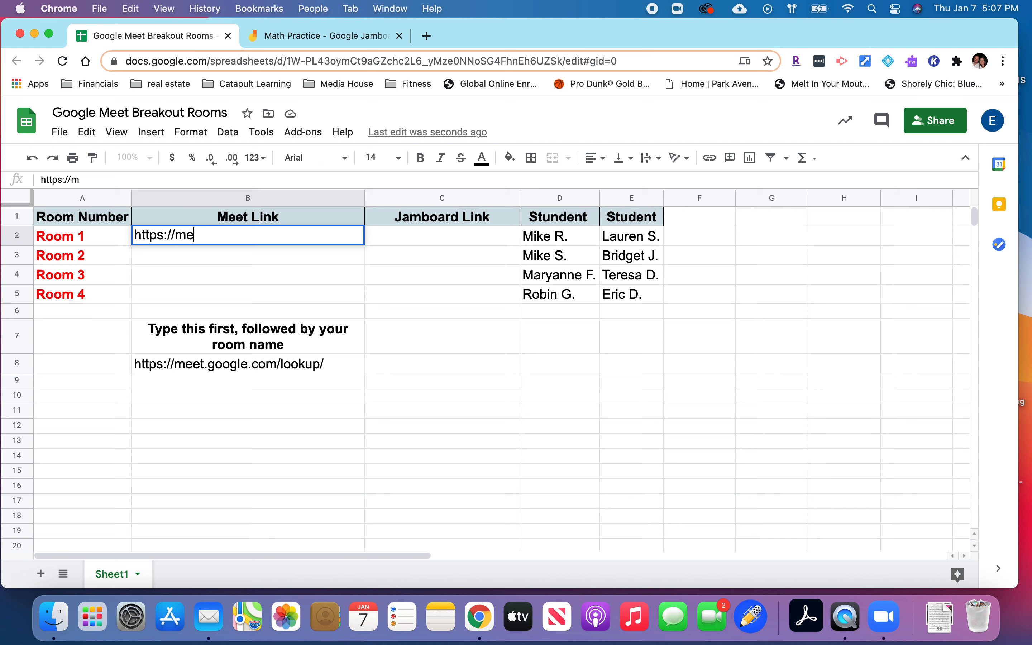
{"action": "type", "text": "et.goo"}
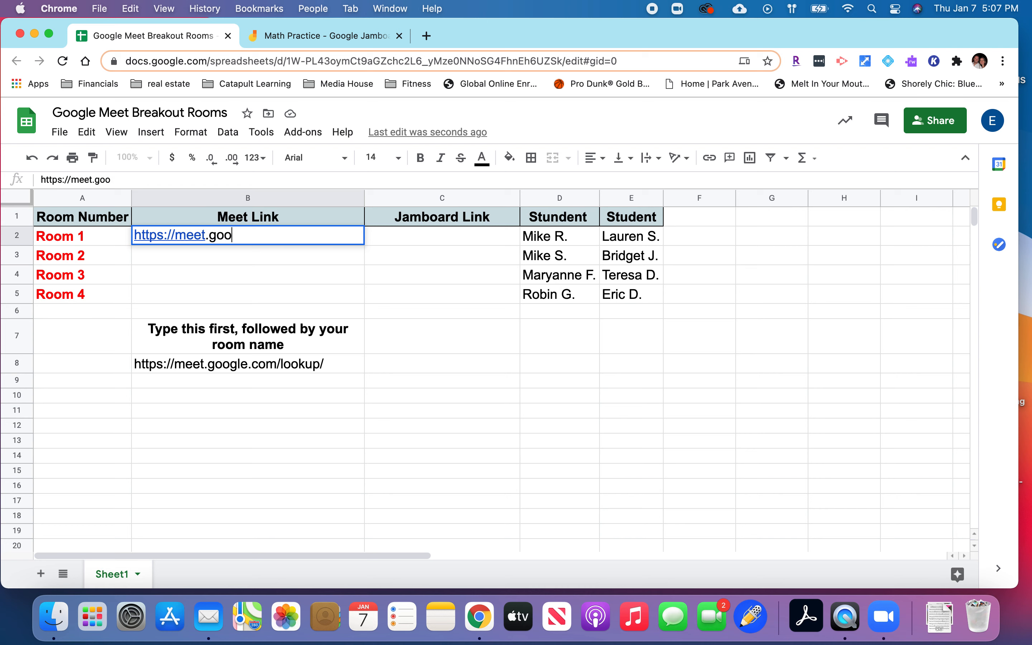
{"action": "type", "text": "le."}
{"action": "key", "text": "BackSpace"}
{"action": "key", "text": "BackSpace"}
{"action": "key", "text": "BackSpace"}
{"action": "type", "text": "gle"}
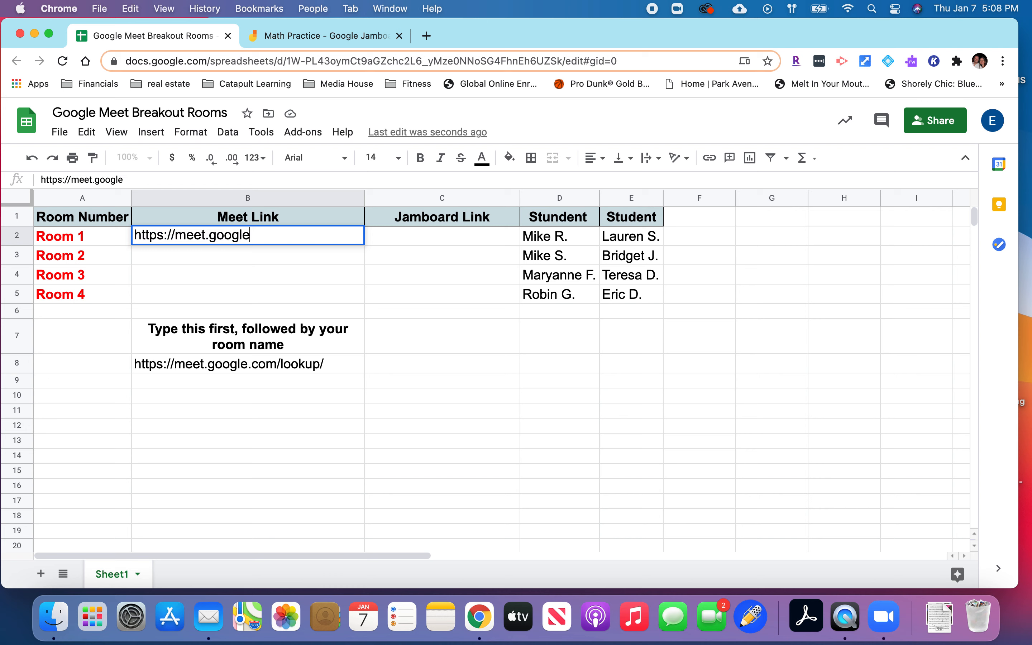
{"action": "type", "text": ".com"}
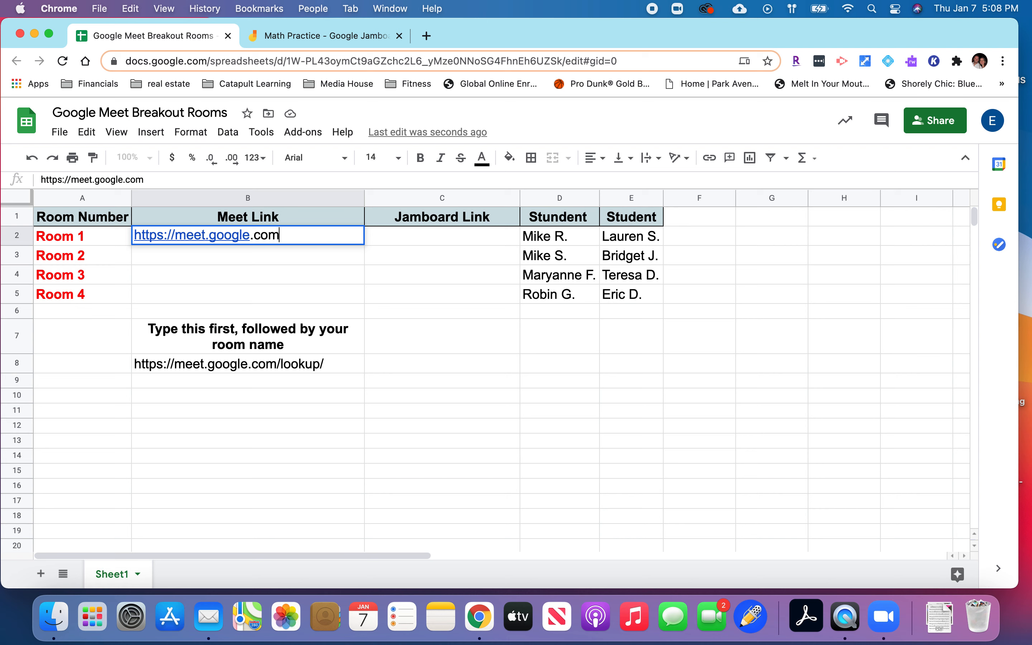
{"action": "type", "text": "/lookup/room1"}
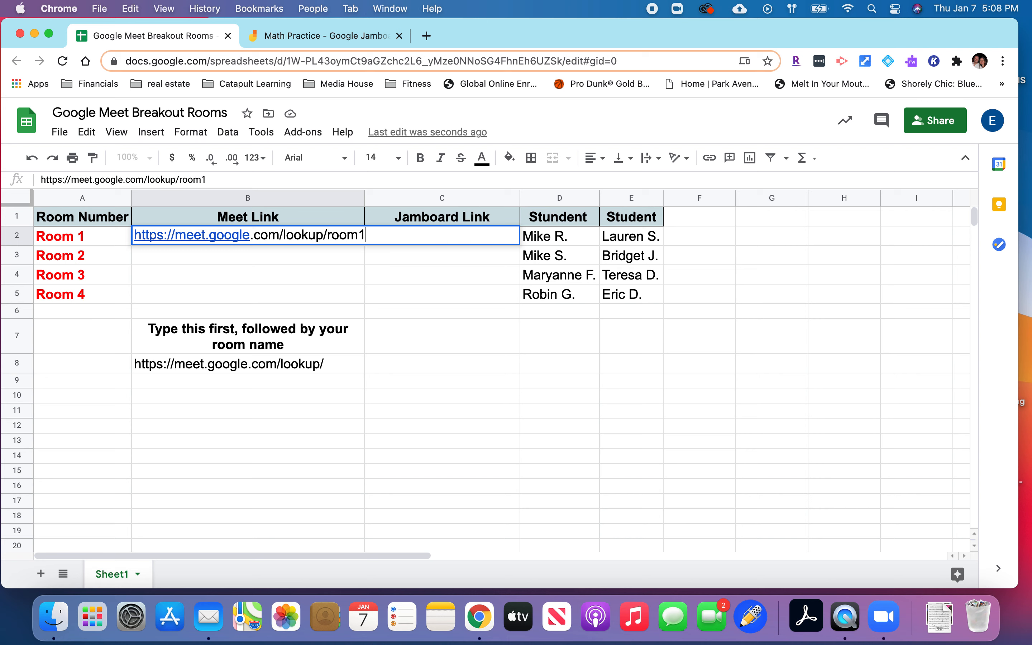
{"action": "key", "text": "Return"}
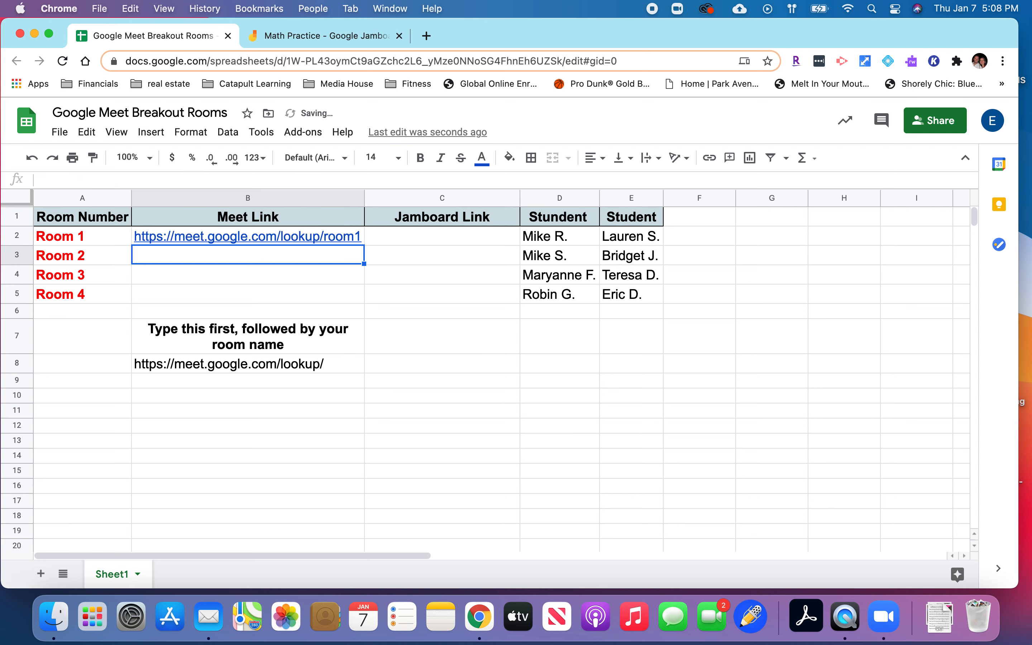
Fill the Room 1 Meet link down to cell B5 so Rooms 2 to 4 get their own numbered links.
{"action": "mouse_move", "coordinate": [186, 235]}
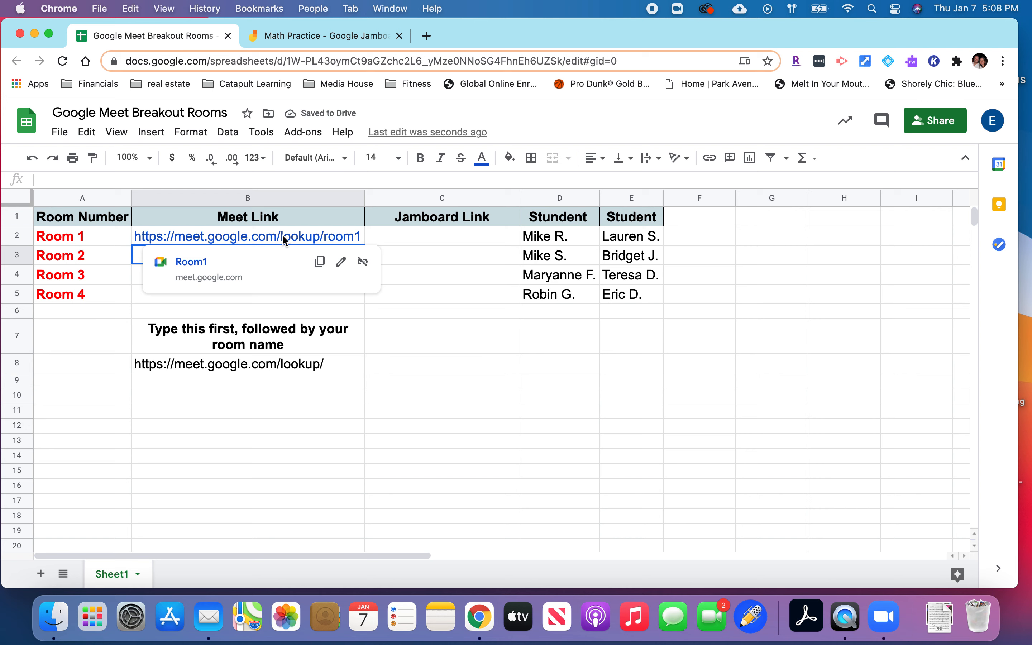
{"action": "left_click", "coordinate": [408, 242]}
{"action": "left_click", "coordinate": [365, 240]}
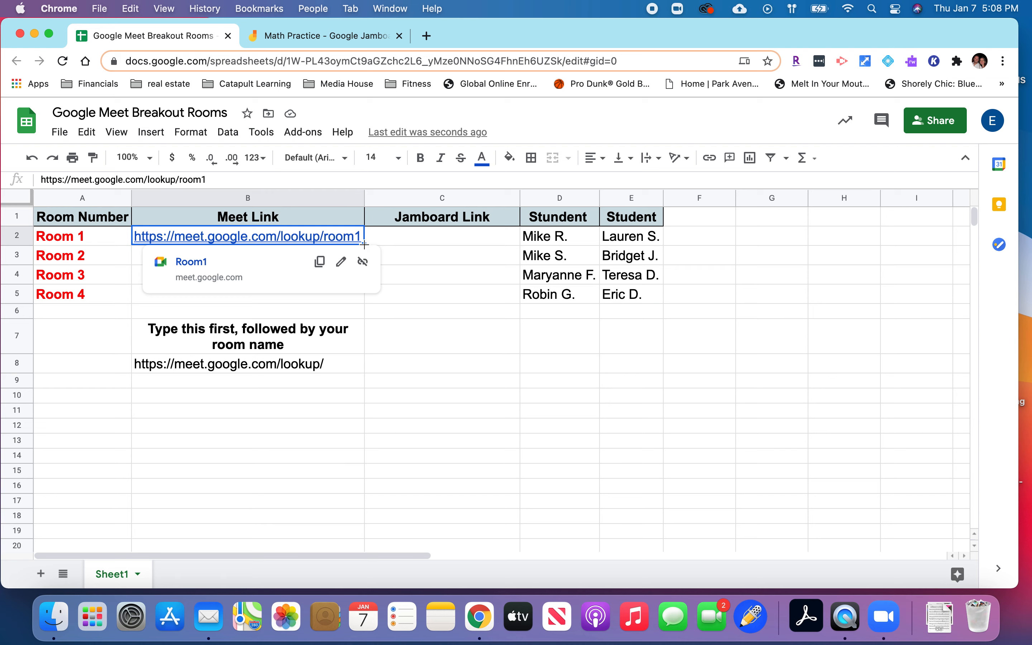
{"action": "left_click_drag", "start_coordinate": [364, 244], "coordinate": [357, 295]}
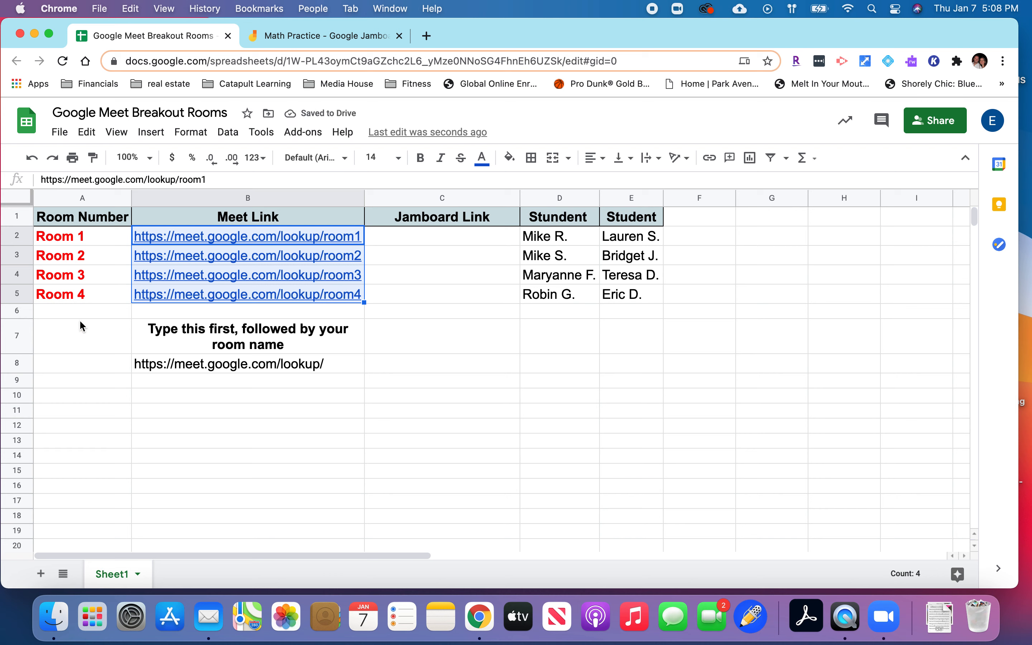
Select cell C2 as the link's destination, and copy the sharing link of the Math Practice Jamboard.
{"action": "left_click", "coordinate": [397, 239]}
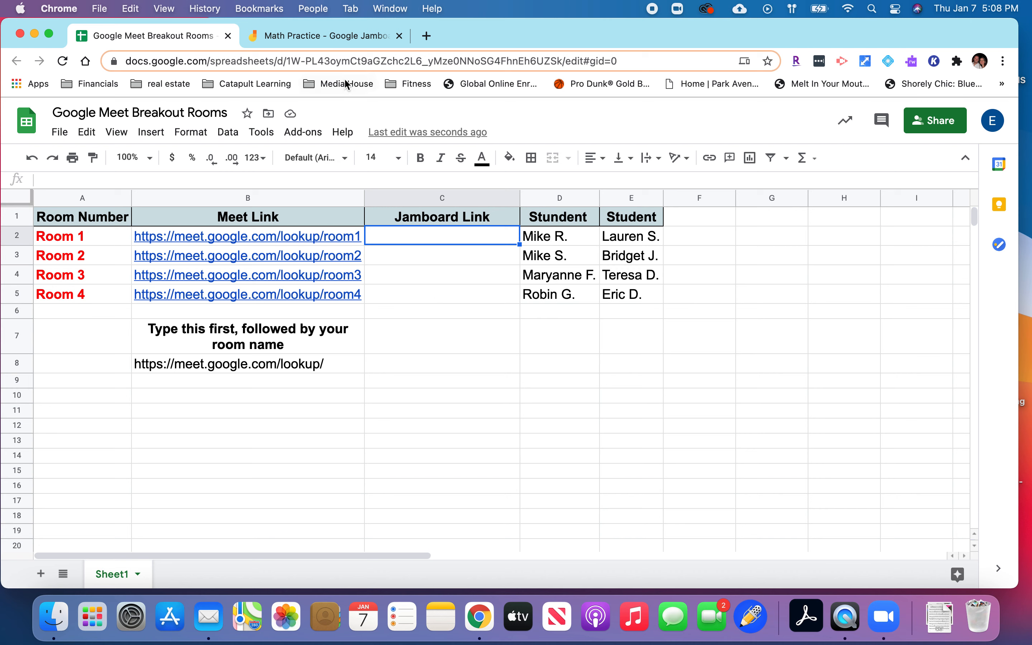
{"action": "left_click", "coordinate": [342, 42]}
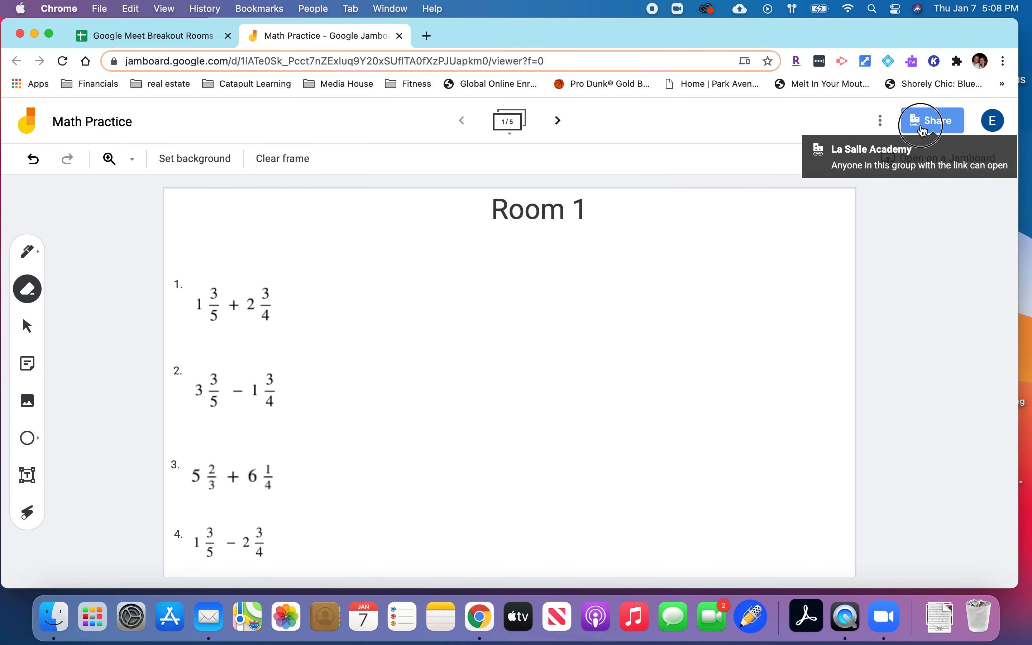
{"action": "left_click", "coordinate": [932, 120]}
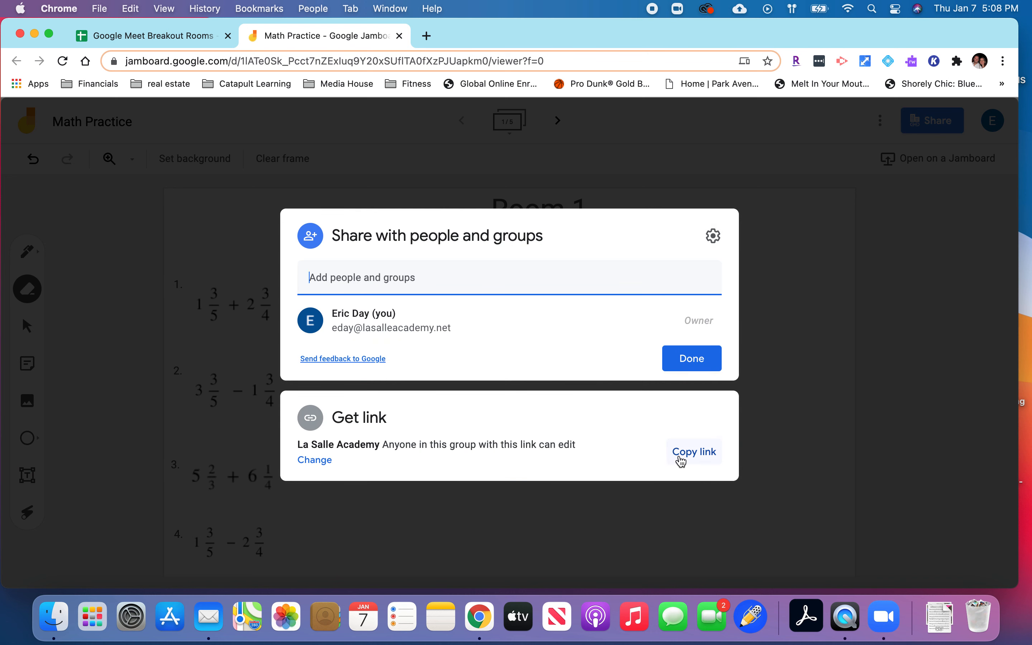
{"action": "left_click", "coordinate": [689, 458]}
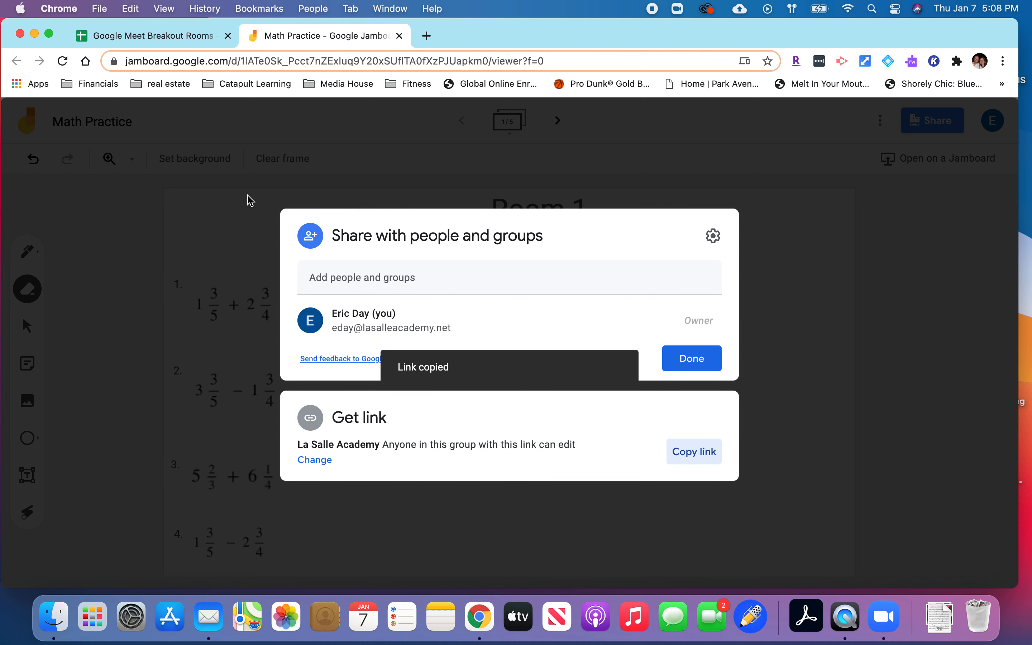
Paste the copied Jamboard link into the Jamboard Link cells C2 through C5 of the breakout rooms sheet.
{"action": "left_click", "coordinate": [190, 38]}
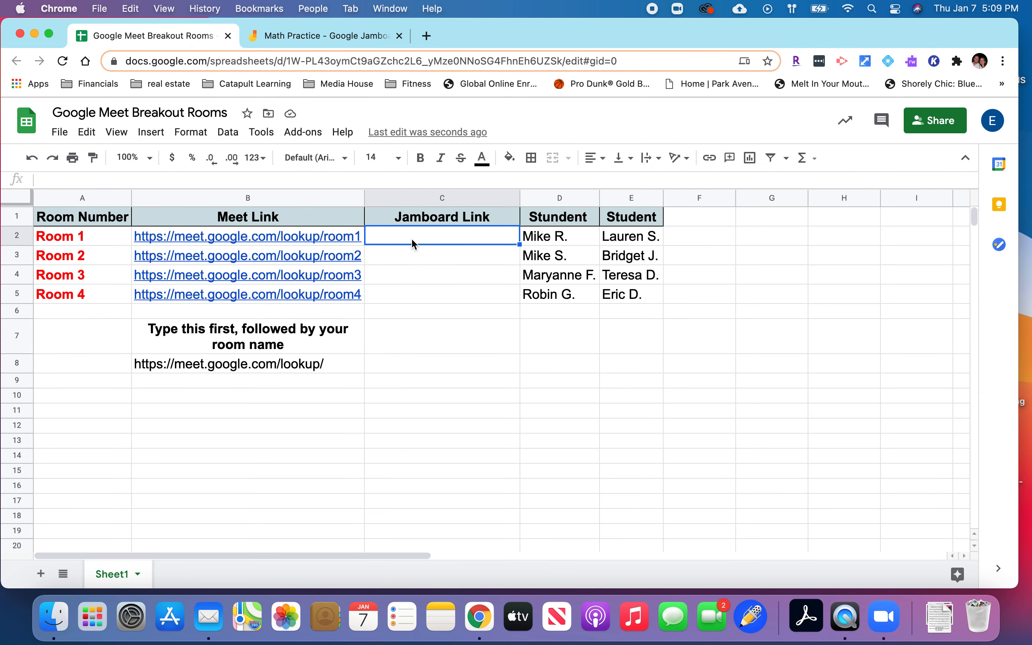
{"action": "key", "text": "super+v"}
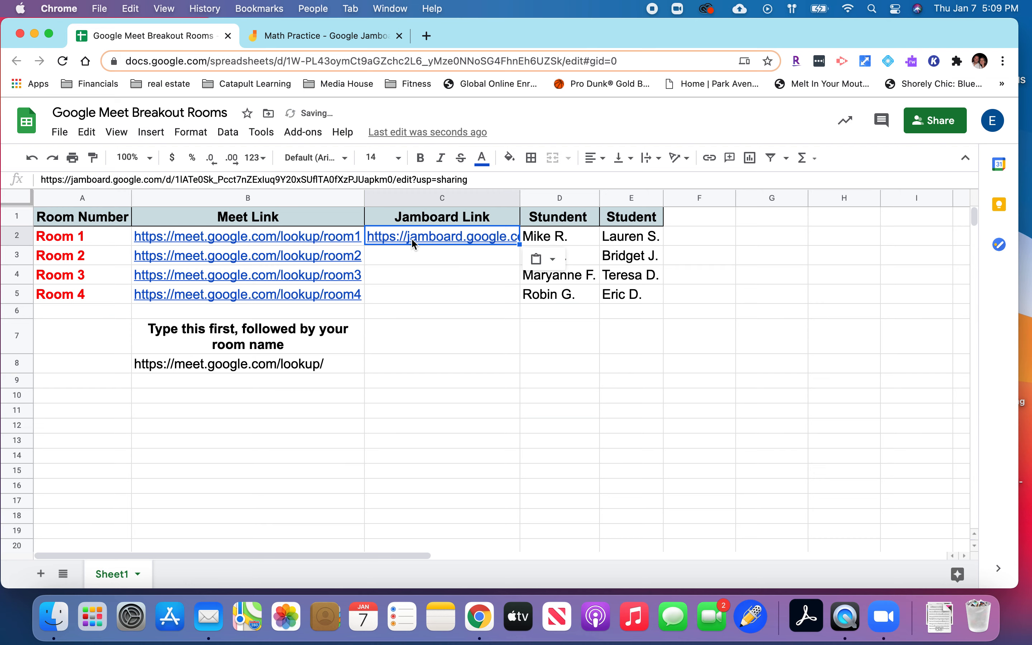
{"action": "key", "text": "Down"}
{"action": "key", "text": "super+v"}
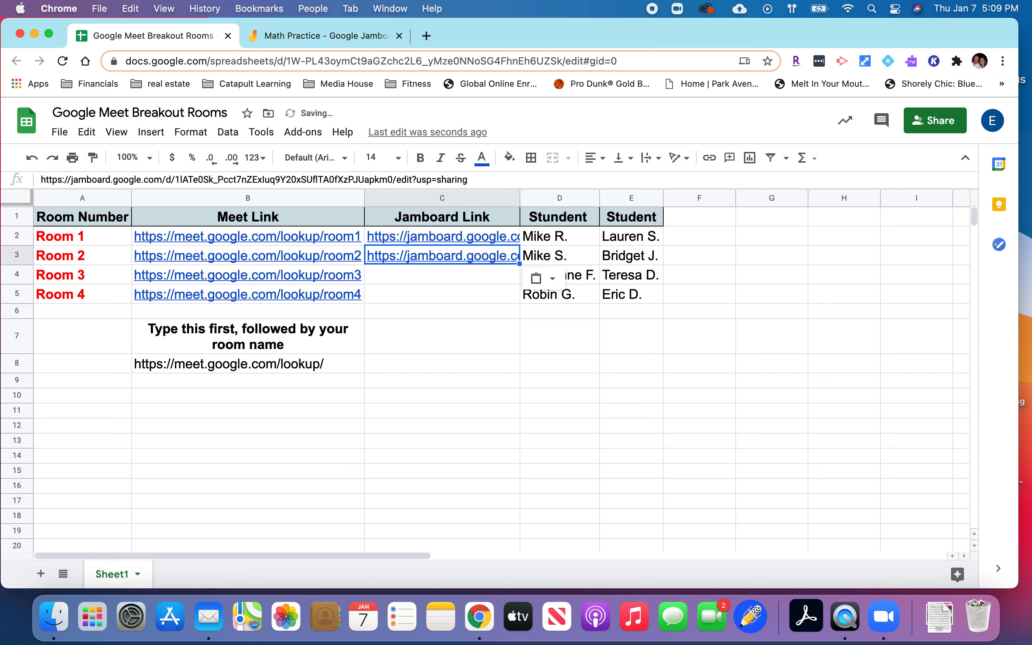
{"action": "key", "text": "Down"}
{"action": "key", "text": "super+v"}
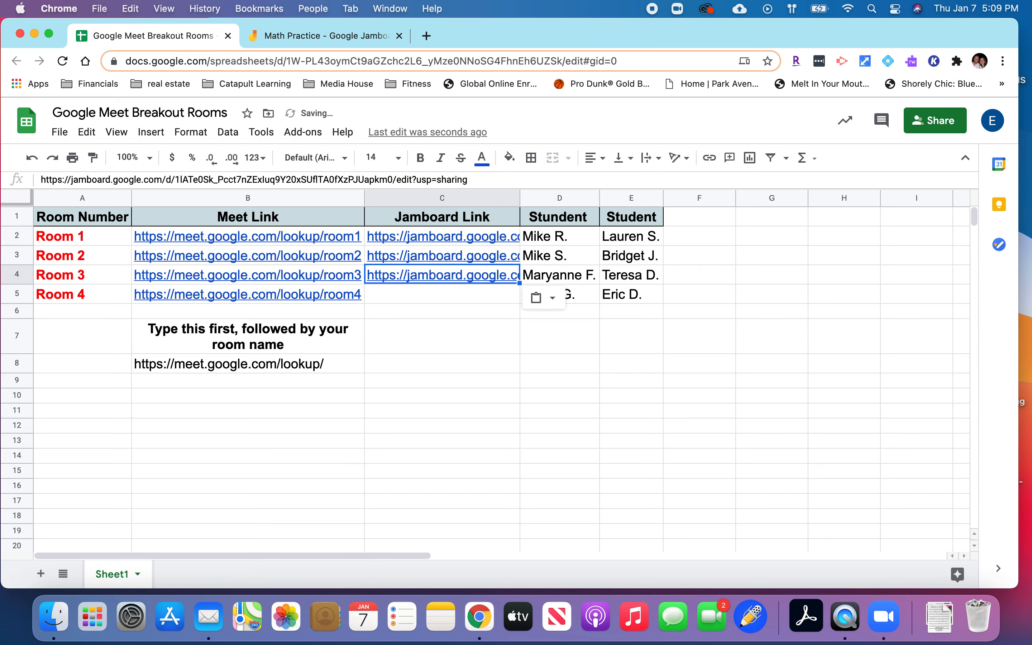
{"action": "key", "text": "Down"}
{"action": "key", "text": "super+v"}
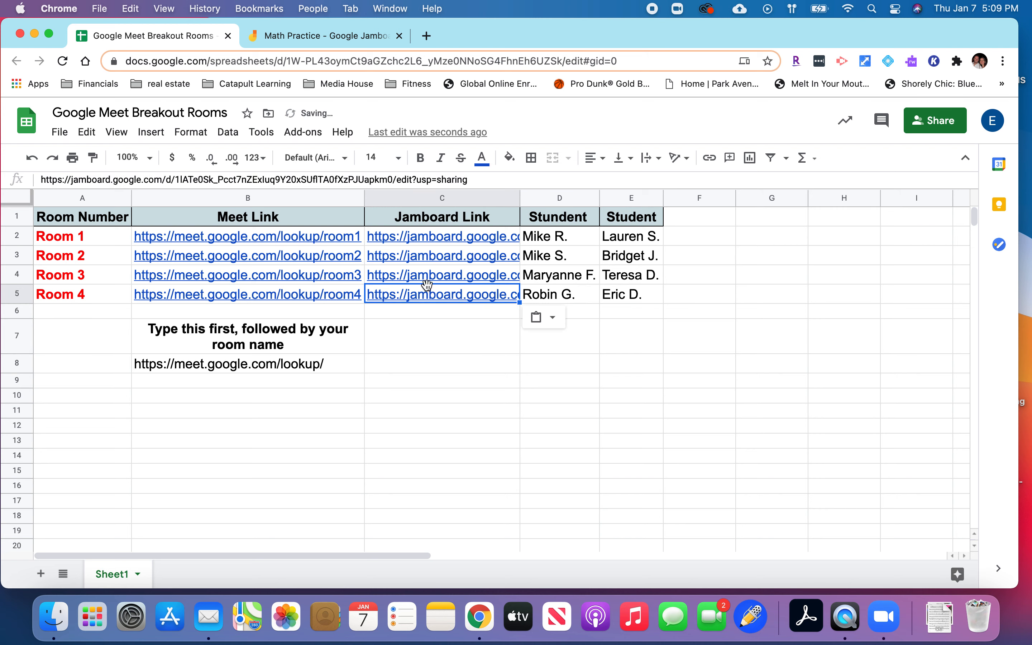
{"action": "left_click", "coordinate": [450, 343]}
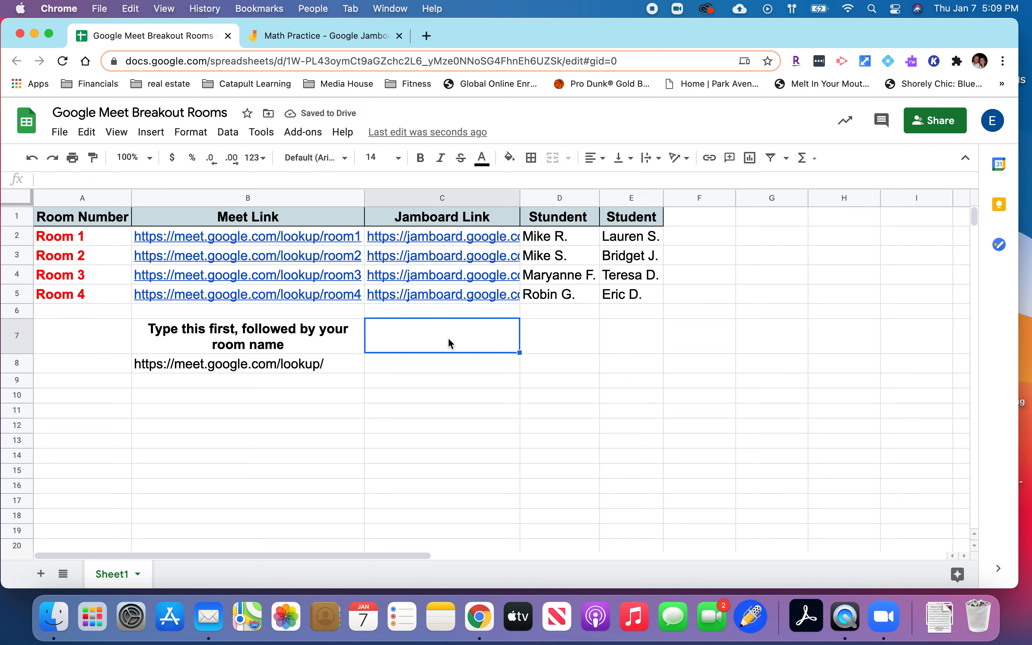
{"action": "left_click", "coordinate": [460, 396]}
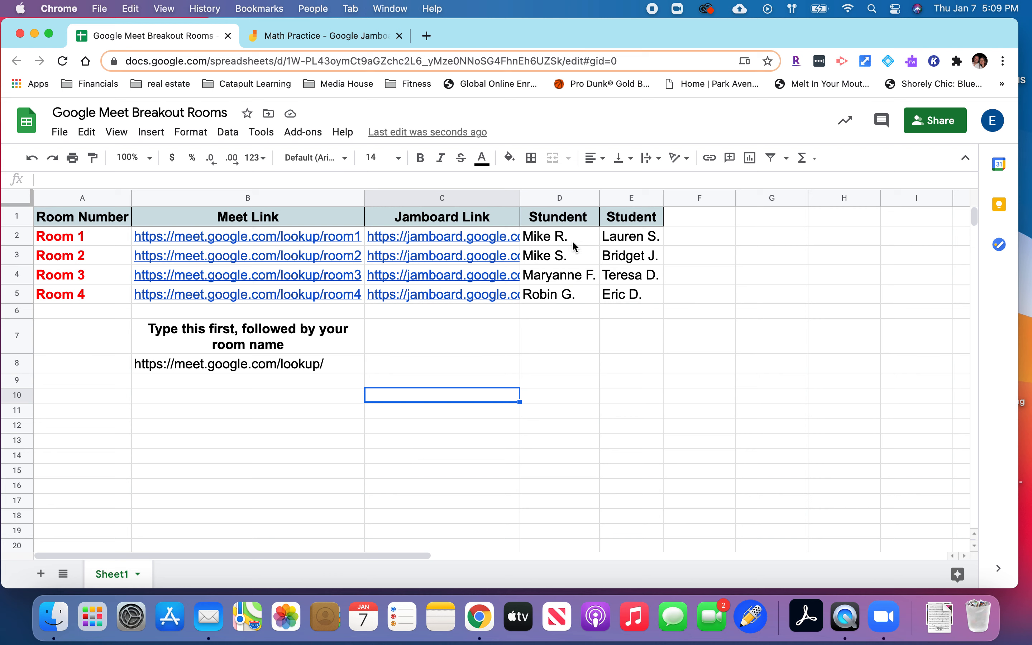
Open the Room 1 Meet link from cell B2 in a new tab, using the La Salle Academy account.
{"action": "mouse_move", "coordinate": [510, 235]}
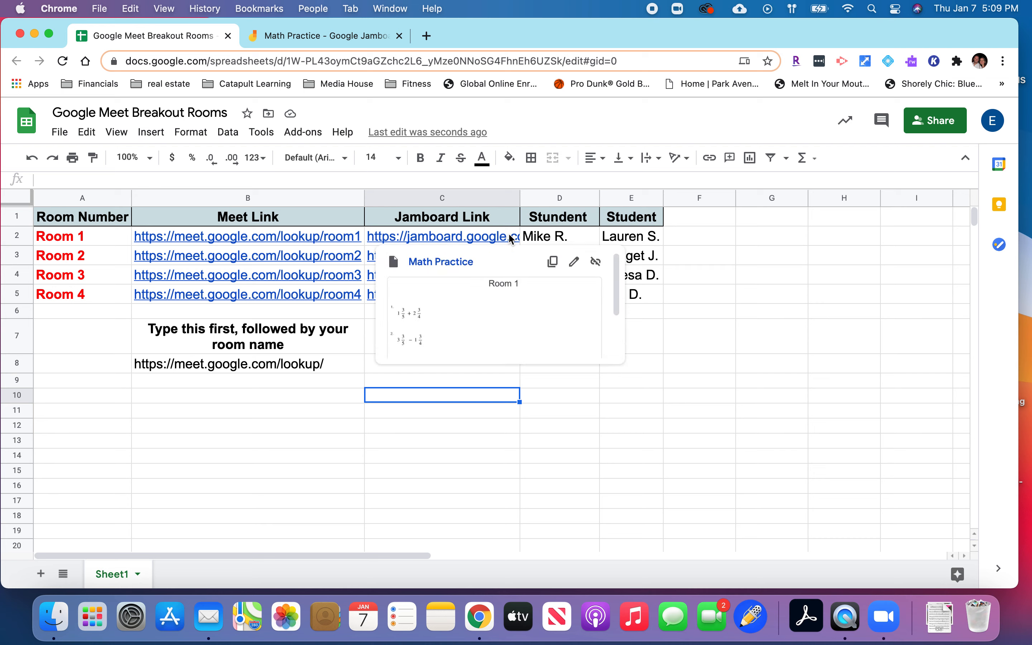
{"action": "mouse_move", "coordinate": [306, 238]}
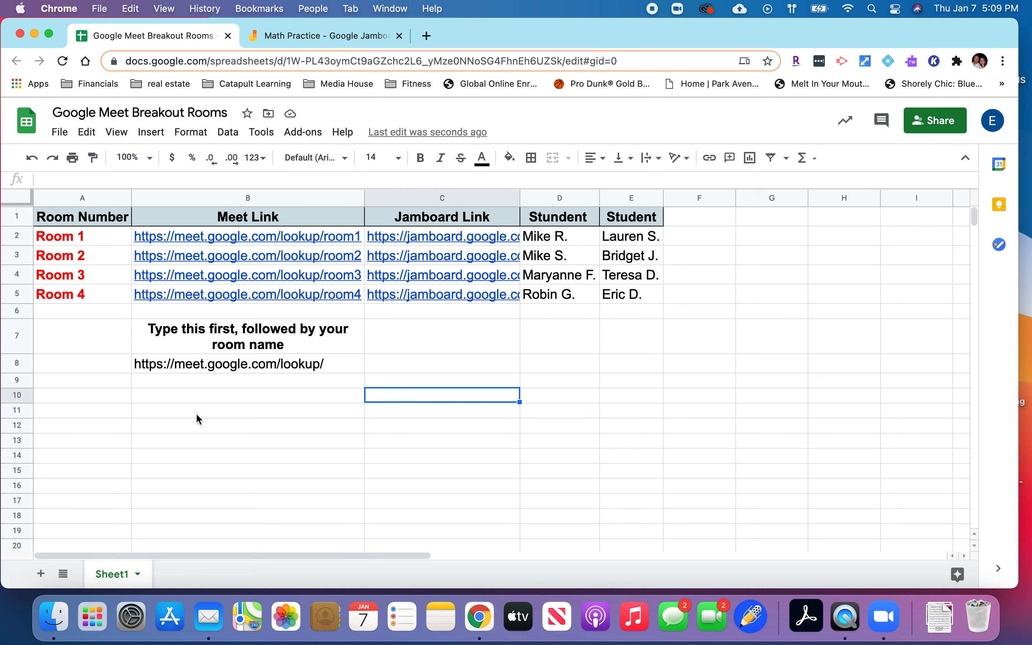
{"action": "left_click", "coordinate": [211, 235]}
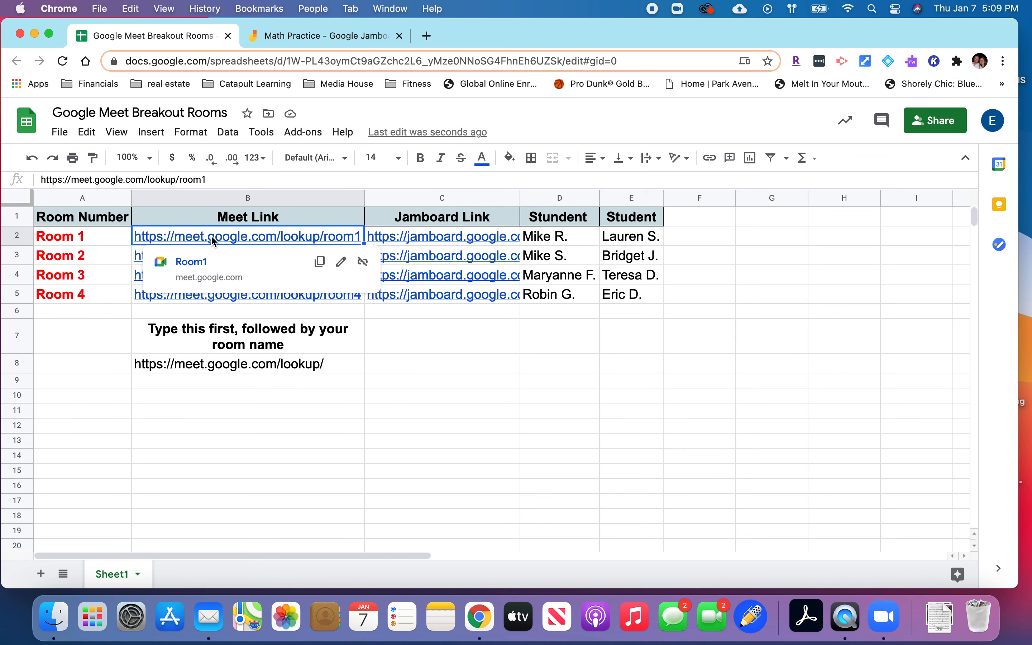
{"action": "left_click", "coordinate": [192, 261]}
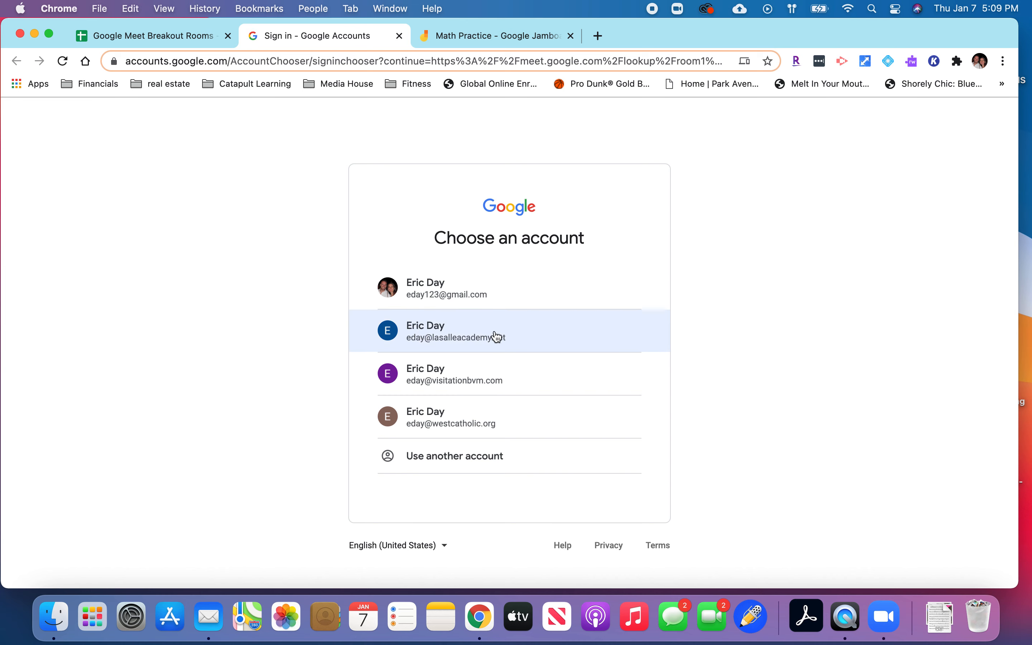
{"action": "left_click", "coordinate": [429, 325]}
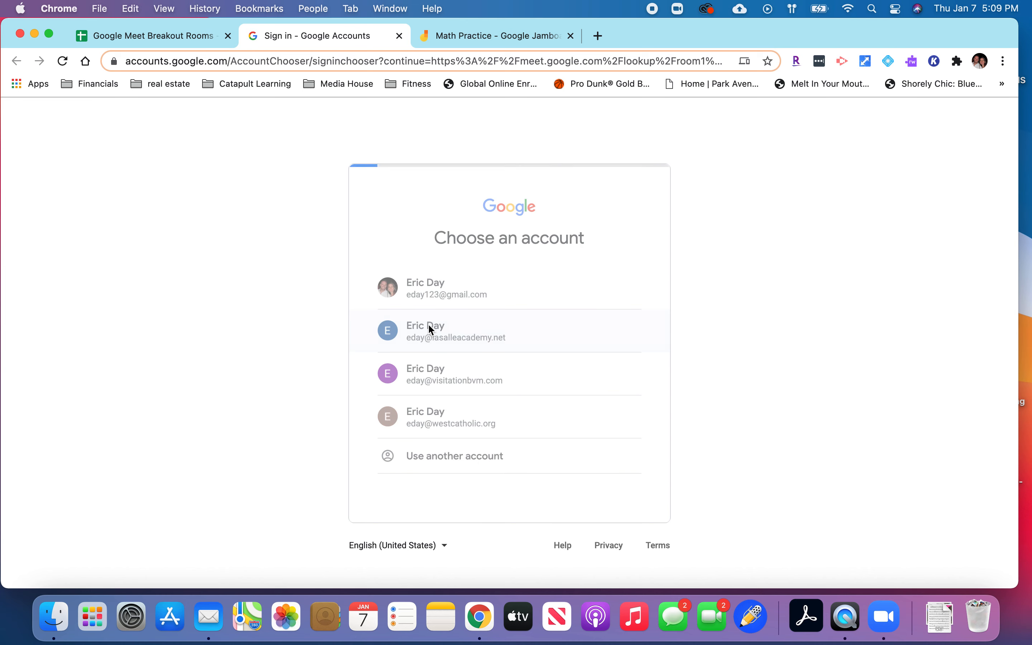
Return to the breakout rooms sheet and open the Room 2 Meet link from cell B3 with the La Salle Academy account.
{"action": "left_click", "coordinate": [196, 36]}
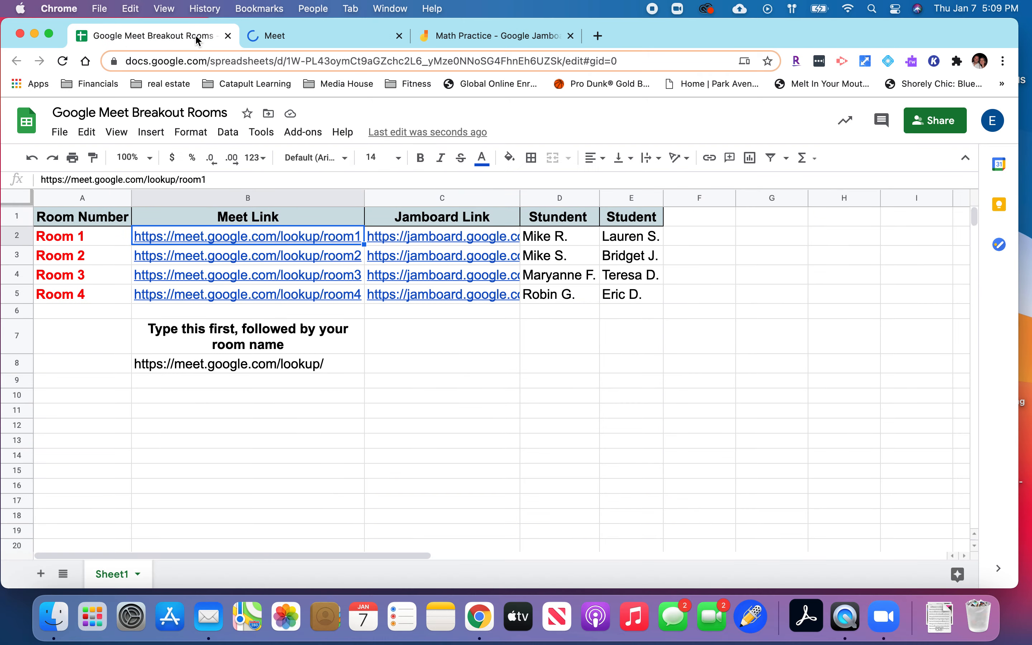
{"action": "left_click", "coordinate": [182, 258]}
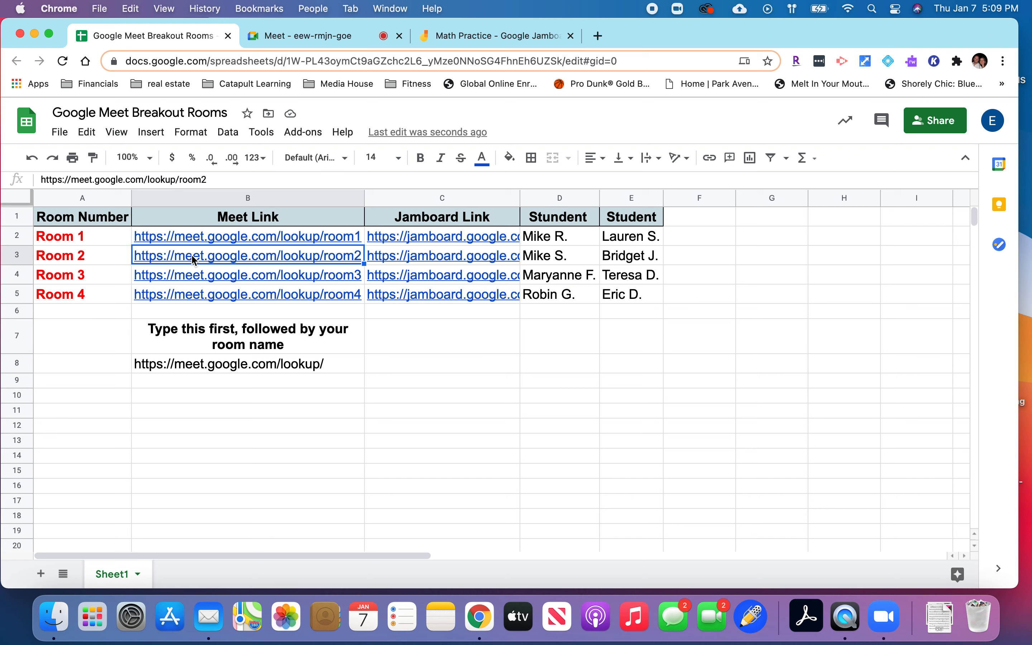
{"action": "left_click", "coordinate": [226, 275]}
{"action": "left_click", "coordinate": [224, 256]}
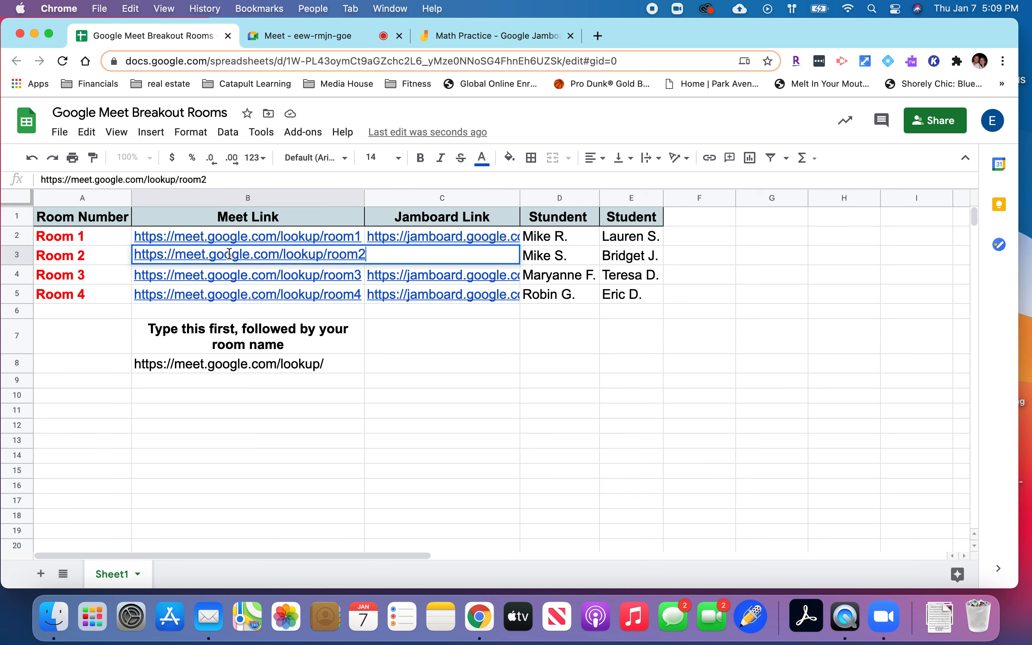
{"action": "left_click", "coordinate": [228, 280]}
{"action": "left_click", "coordinate": [216, 256]}
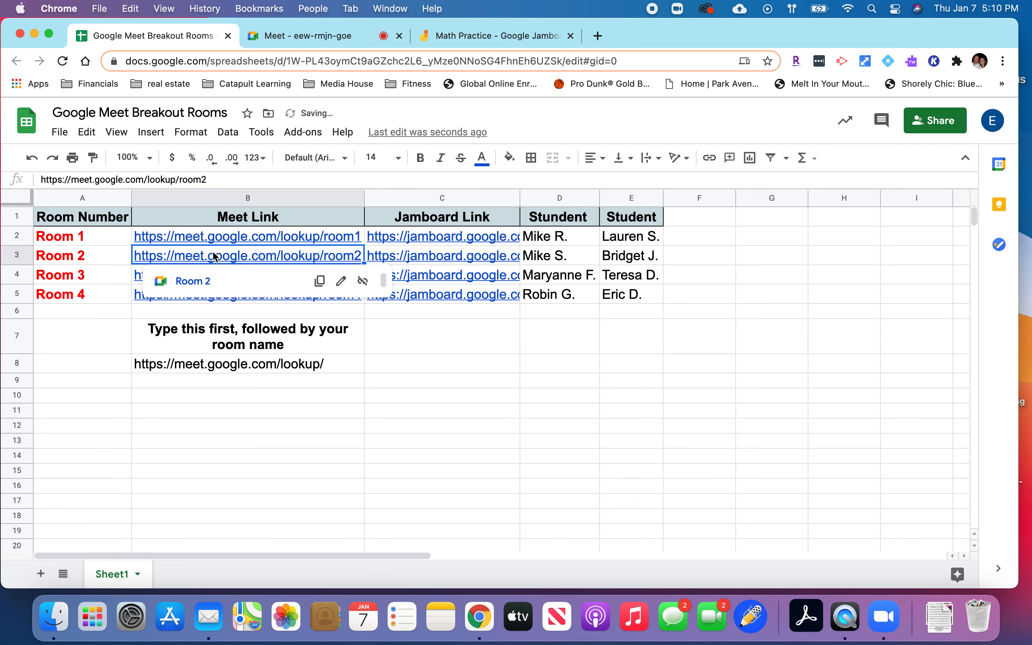
{"action": "left_click", "coordinate": [198, 280]}
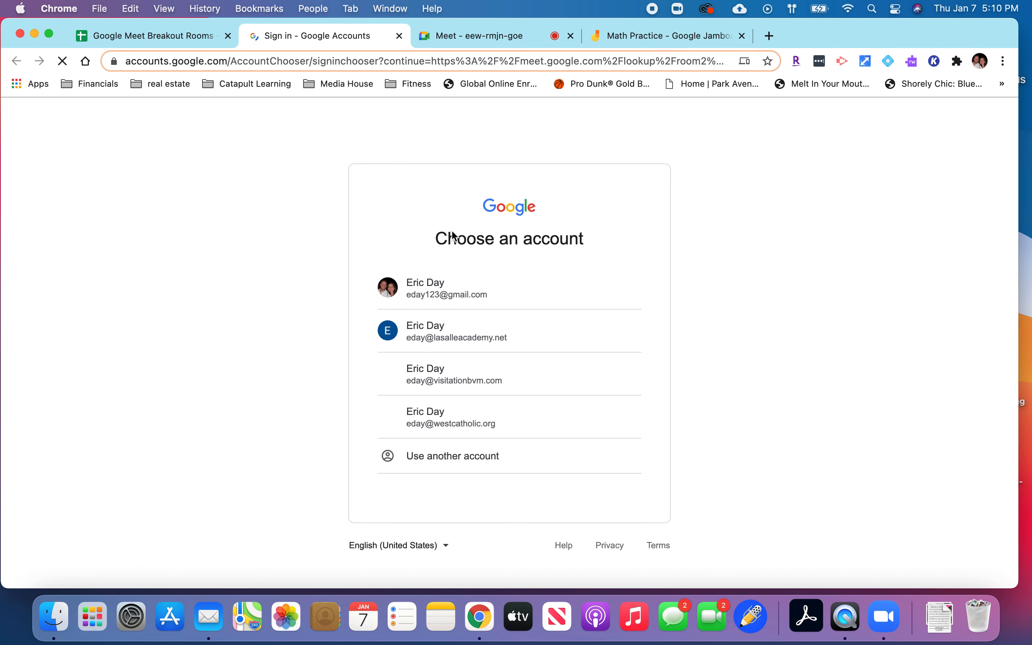
{"action": "left_click", "coordinate": [417, 335]}
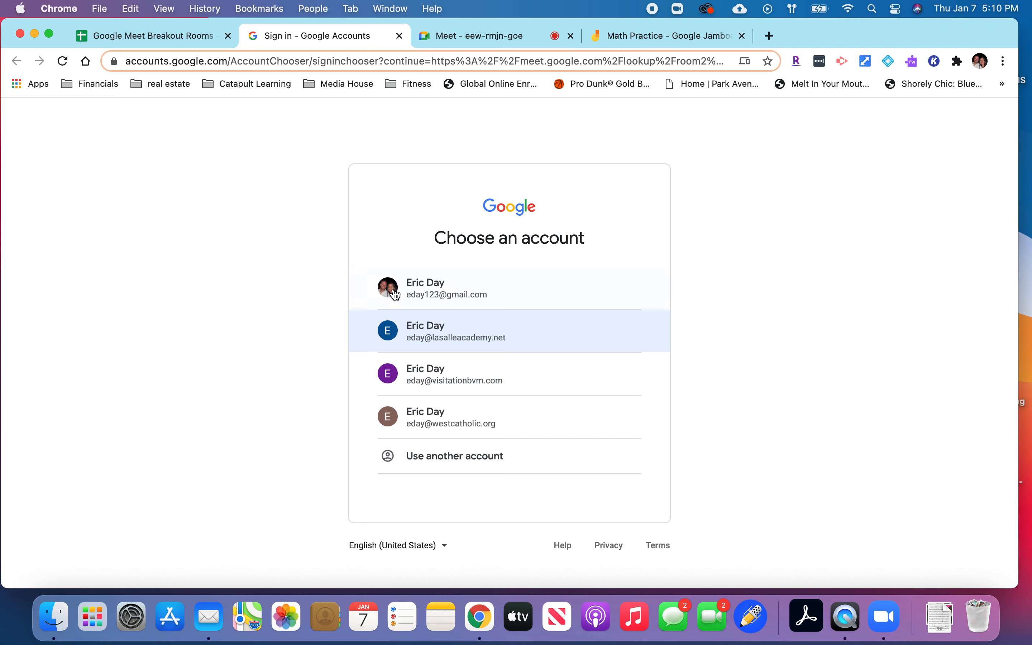
{"action": "left_click", "coordinate": [426, 343]}
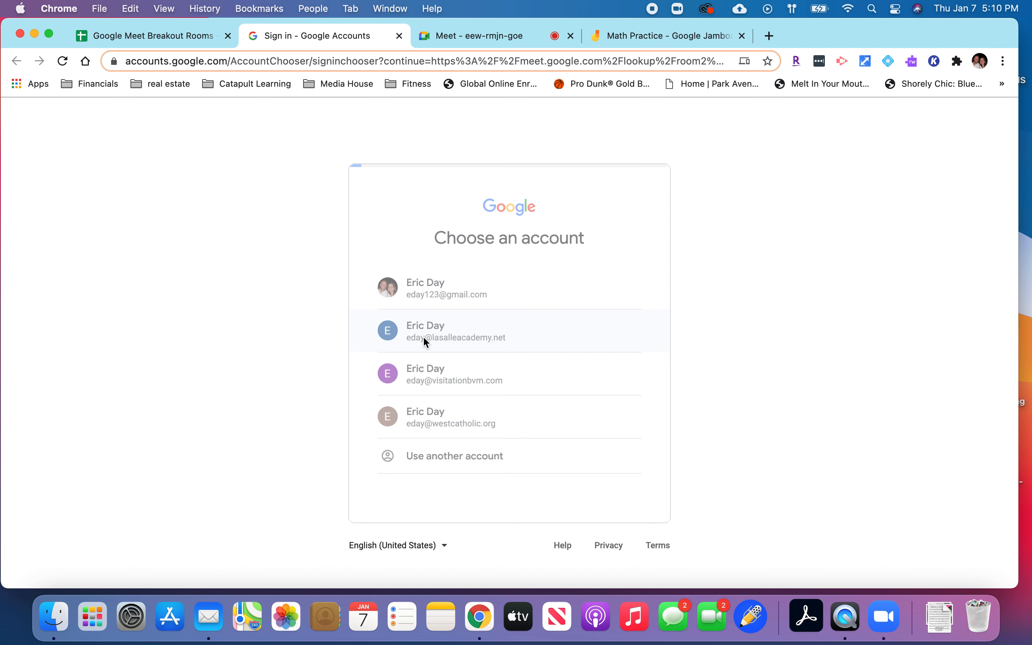
Go back to the breakout rooms sheet and open the Room 3 Meet link from cell B4 with the La Salle Academy account.
{"action": "left_click", "coordinate": [183, 40]}
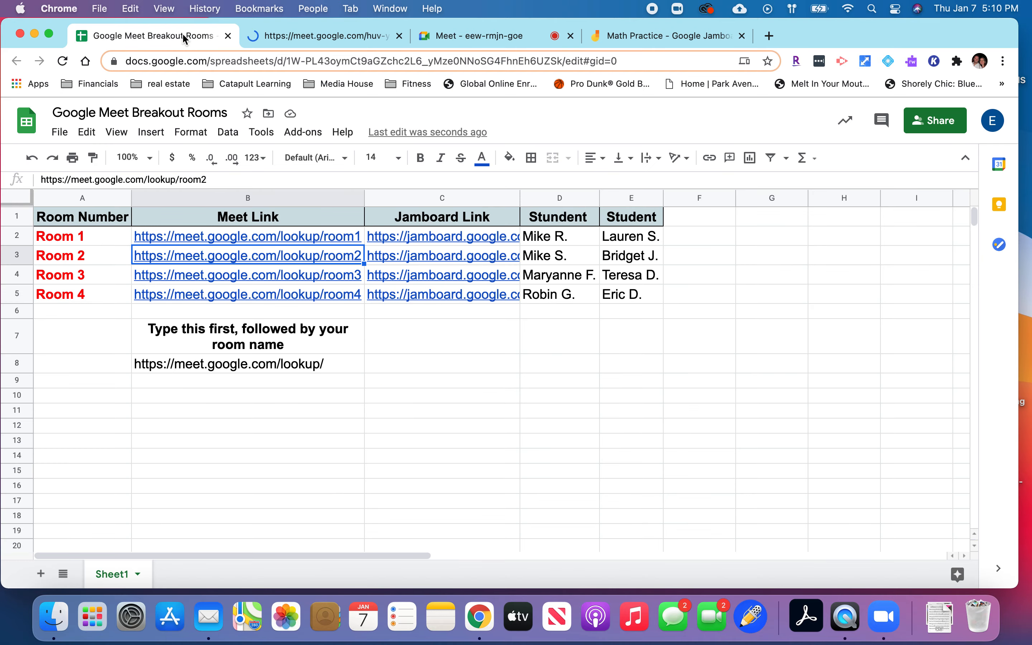
{"action": "left_click", "coordinate": [181, 275]}
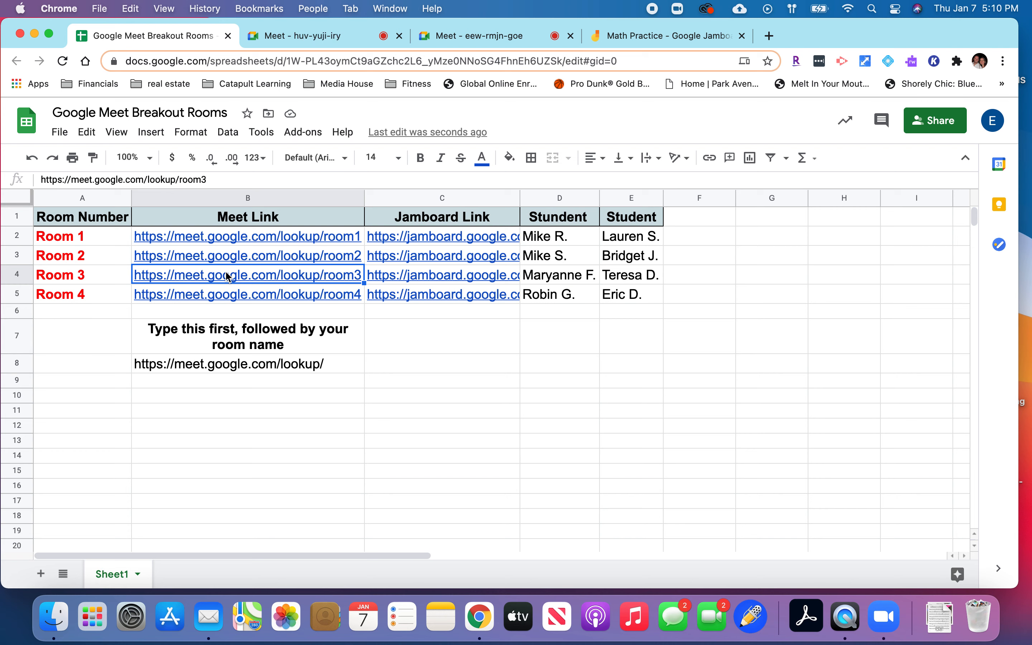
{"action": "left_click", "coordinate": [227, 301]}
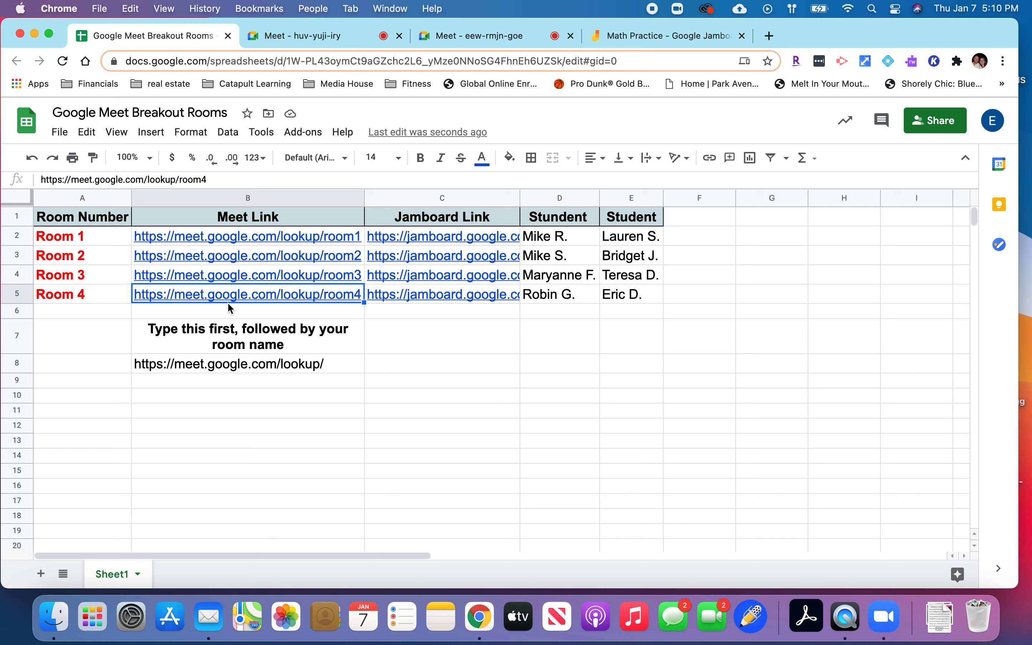
{"action": "left_click", "coordinate": [230, 280]}
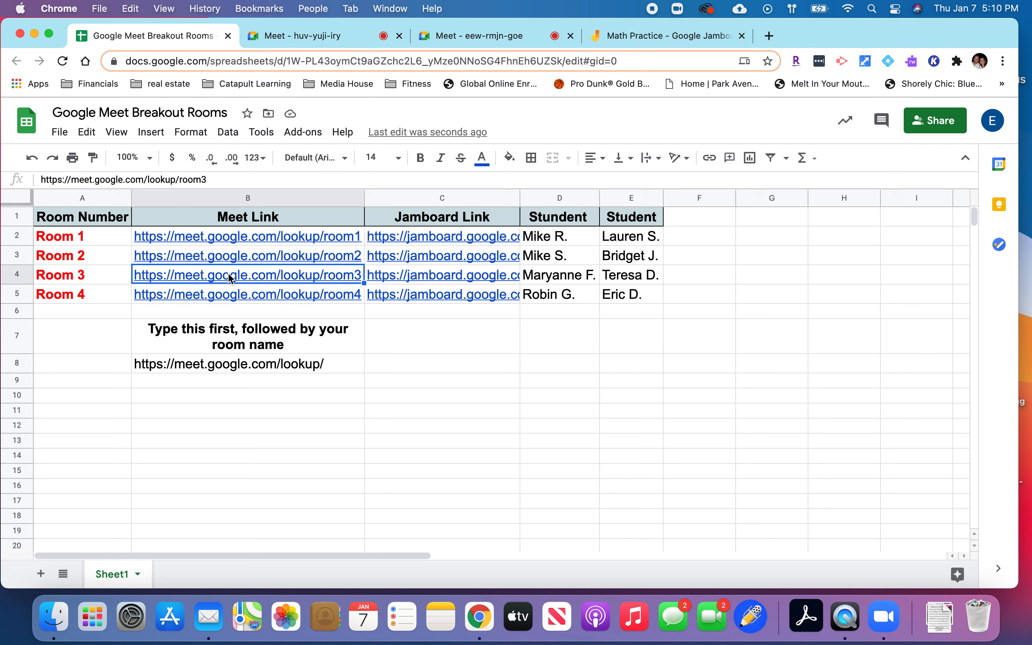
{"action": "double_click", "coordinate": [229, 276]}
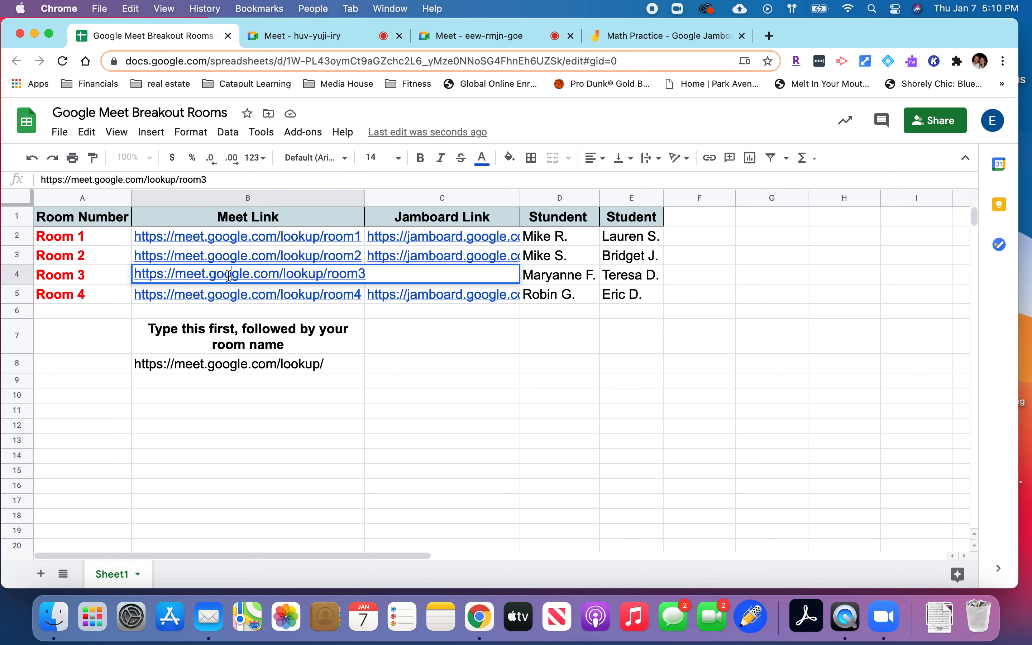
{"action": "left_click", "coordinate": [228, 299]}
{"action": "left_click", "coordinate": [226, 276]}
{"action": "left_click", "coordinate": [213, 301]}
{"action": "left_click", "coordinate": [444, 370]}
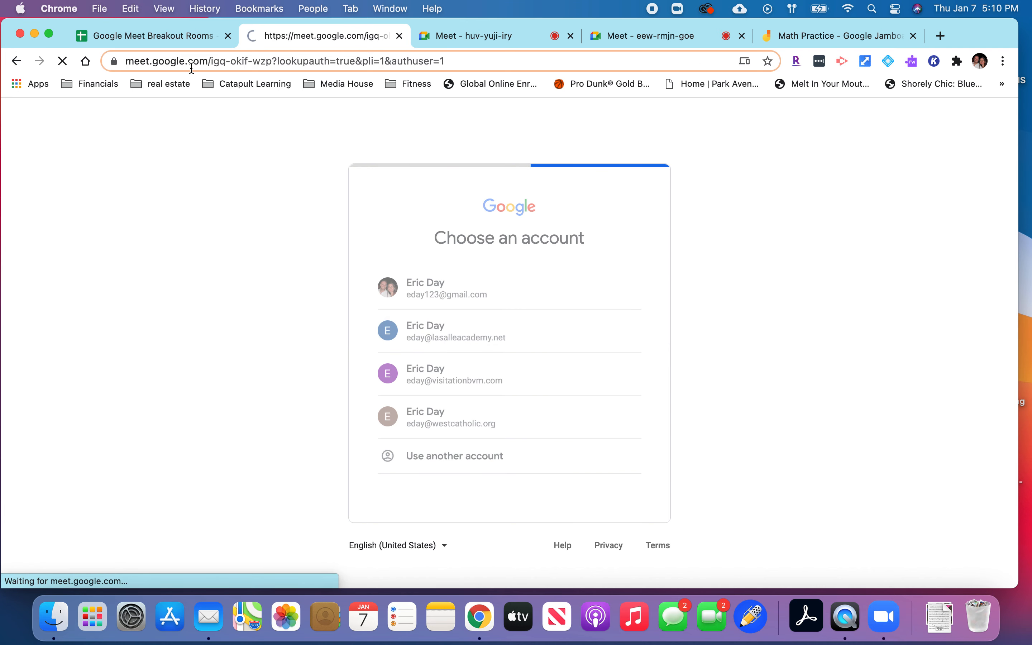
From the breakout rooms sheet, open the Room 4 Meet link in cell B5 with the La Salle Academy account.
{"action": "left_click", "coordinate": [184, 41]}
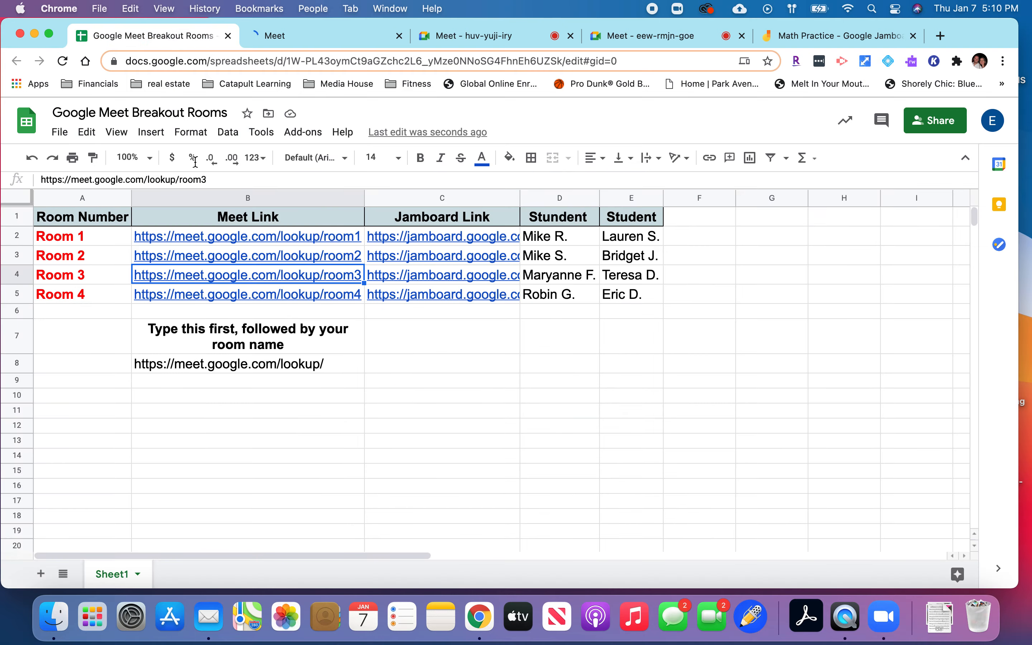
{"action": "left_click", "coordinate": [206, 295]}
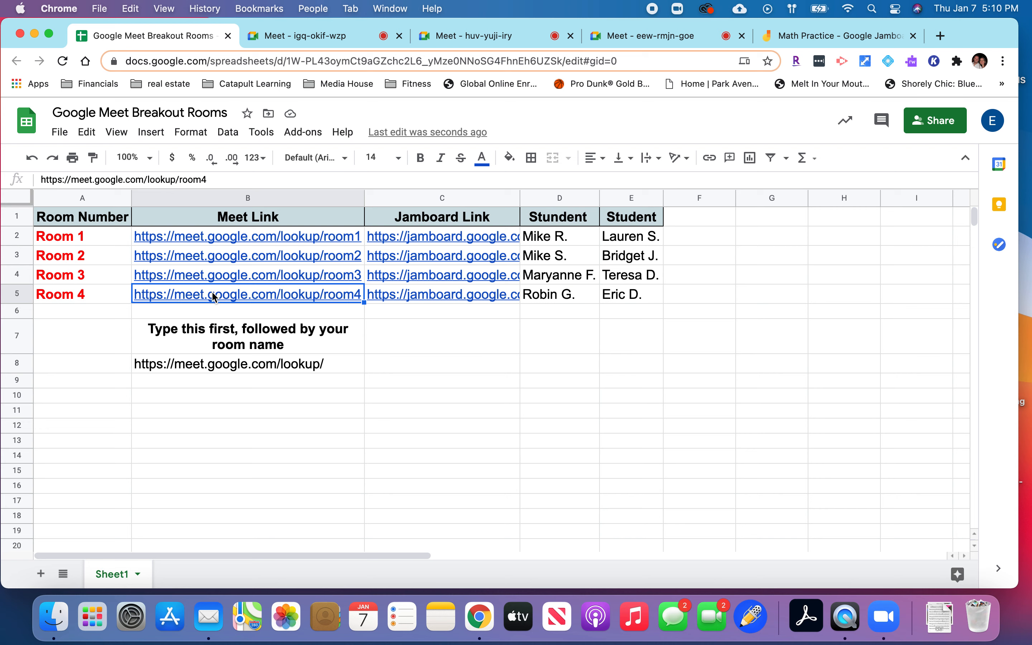
{"action": "double_click", "coordinate": [213, 294]}
{"action": "key", "text": "Return"}
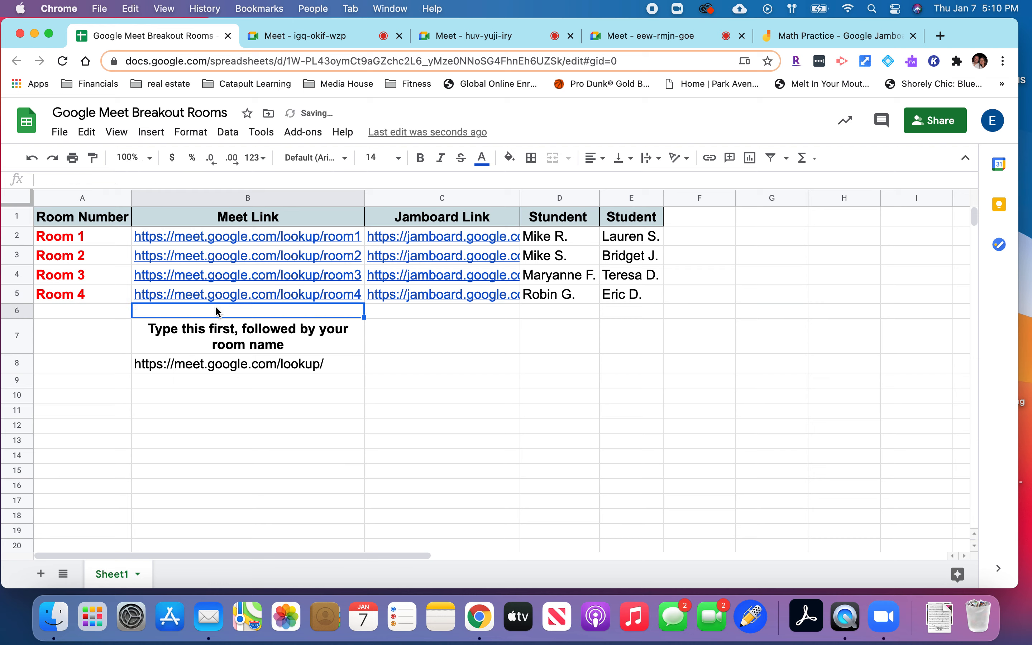
{"action": "left_click", "coordinate": [215, 295]}
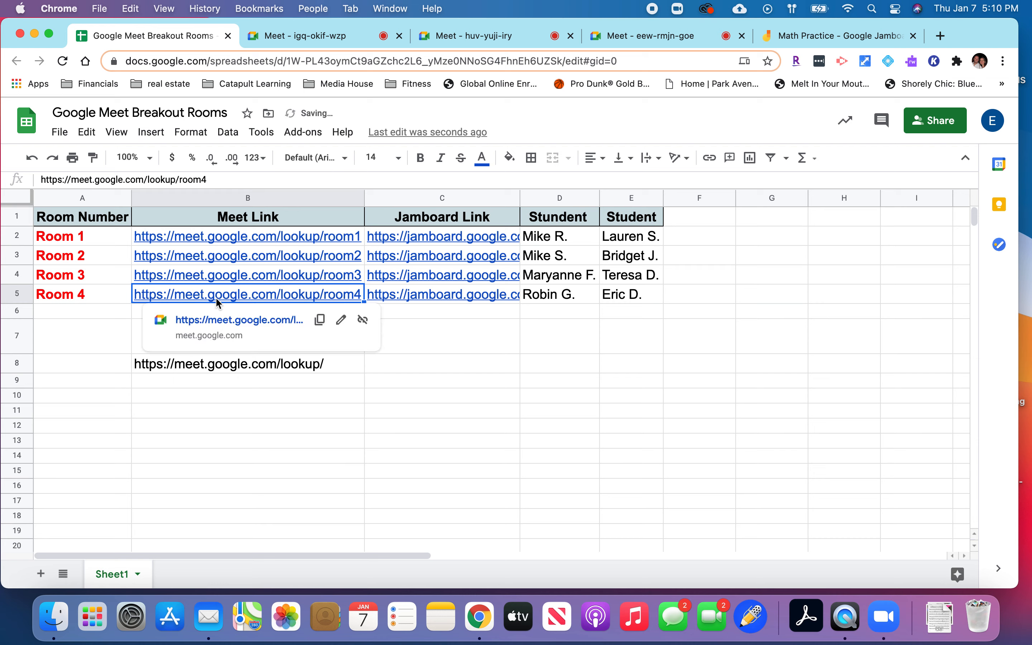
{"action": "left_click", "coordinate": [216, 319]}
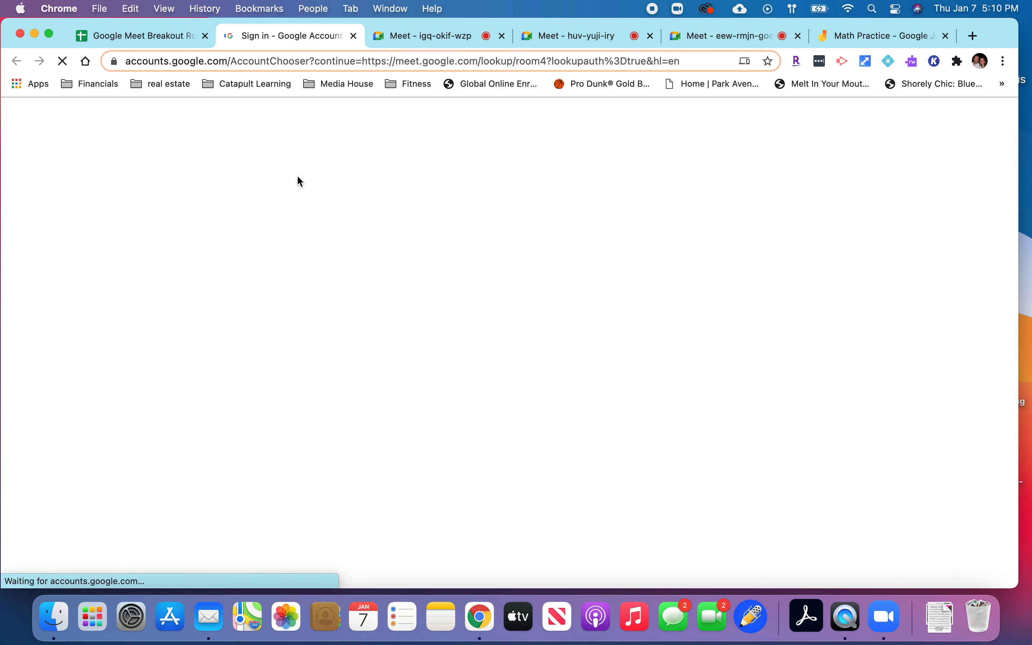
{"action": "left_click", "coordinate": [456, 335]}
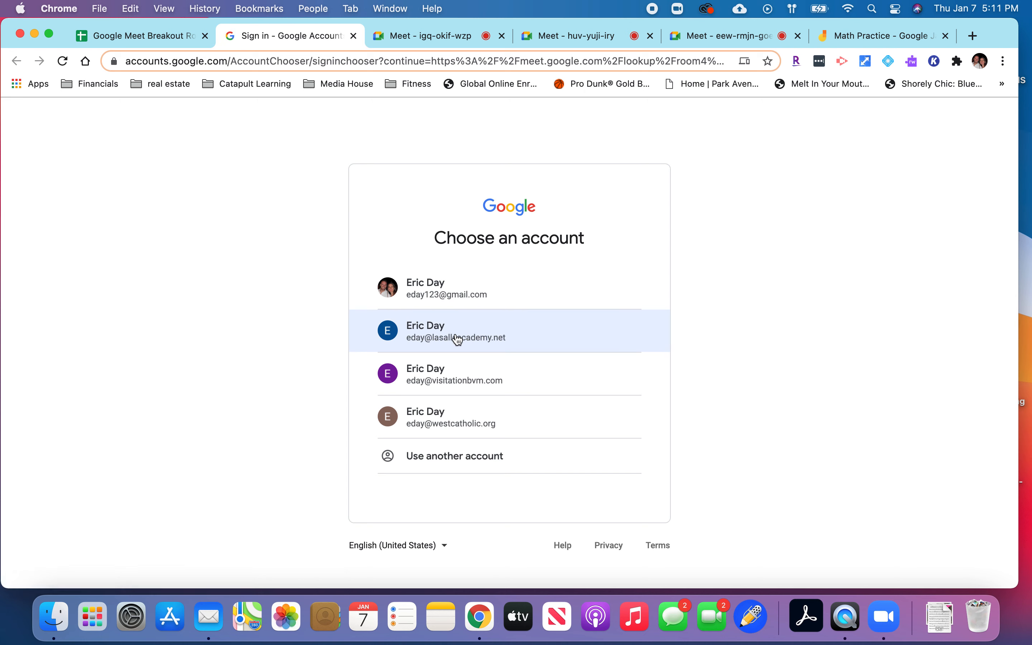
{"action": "left_click", "coordinate": [458, 339]}
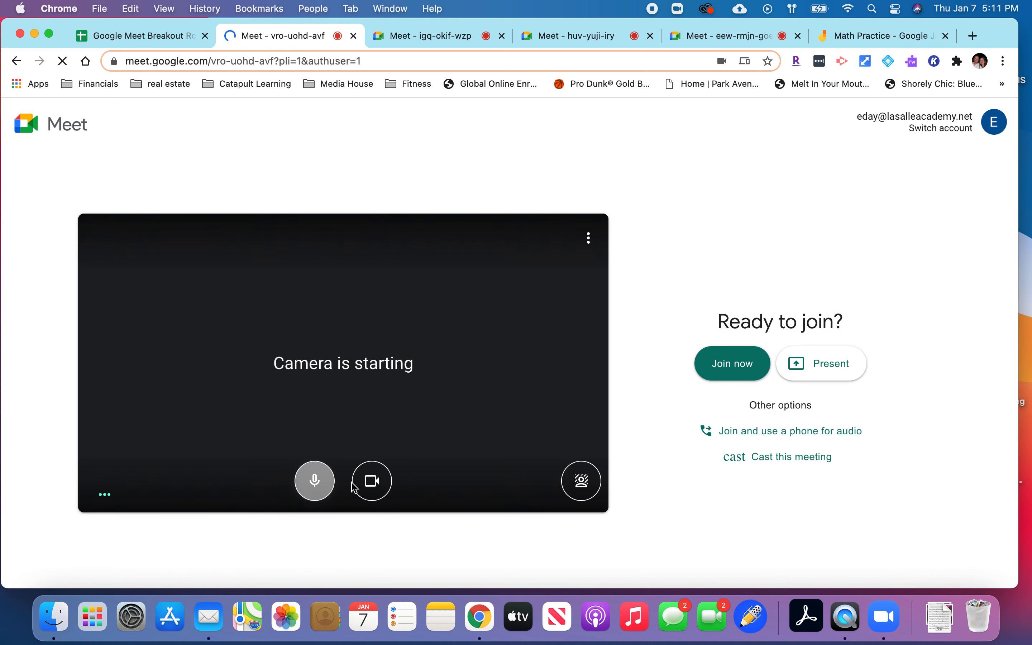
Turn off the camera and microphone for room4, and split the four Meet tabs into a 2x2 window layout with Tab Resize.
{"action": "left_click", "coordinate": [374, 488]}
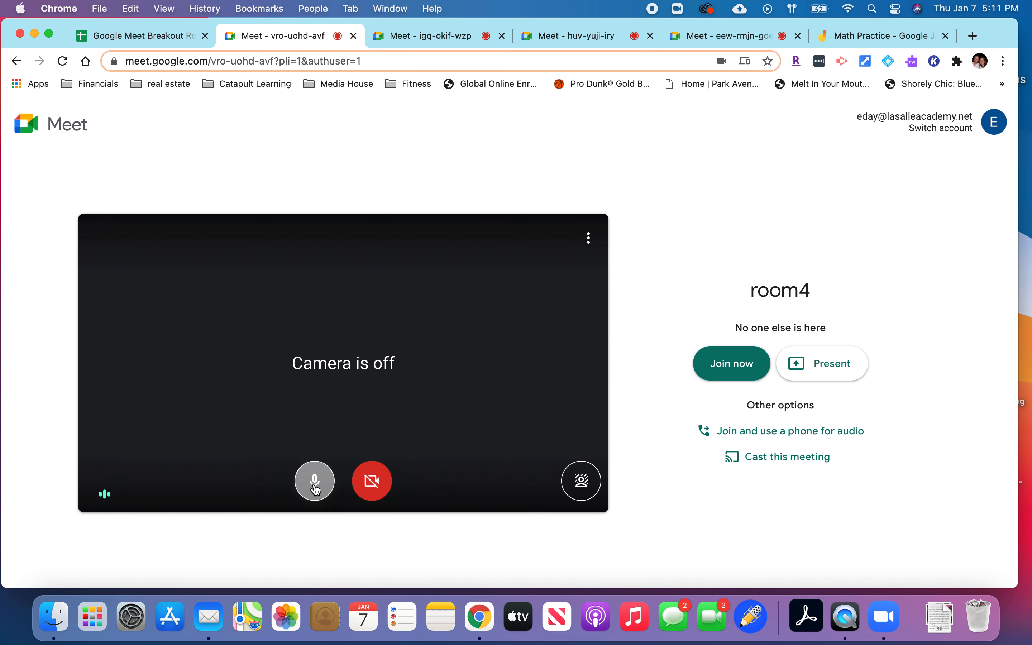
{"action": "left_click", "coordinate": [315, 484]}
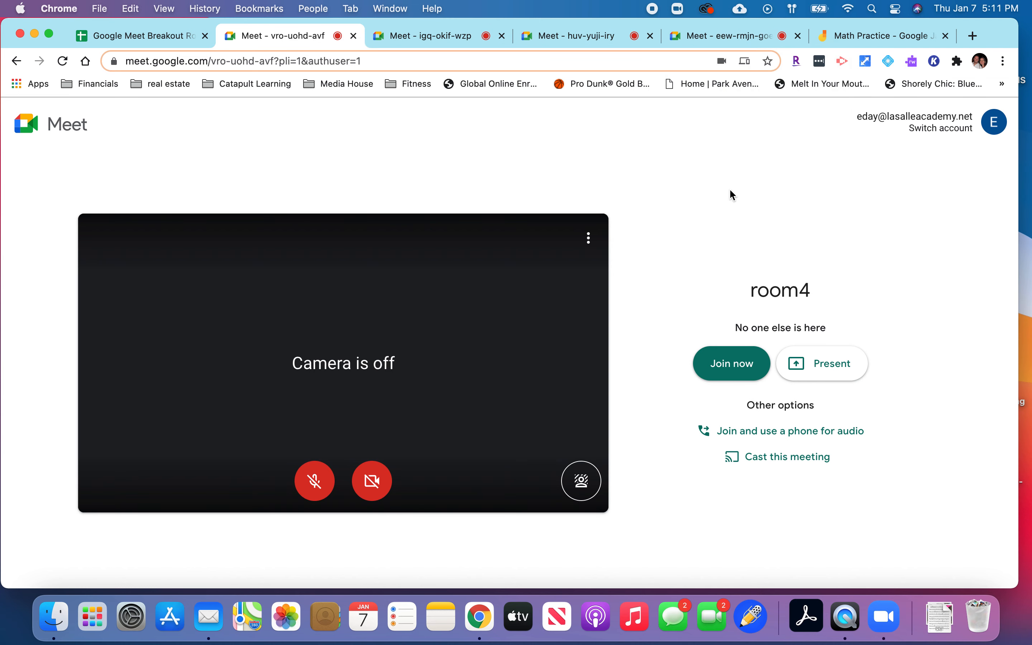
{"action": "left_click", "coordinate": [866, 63]}
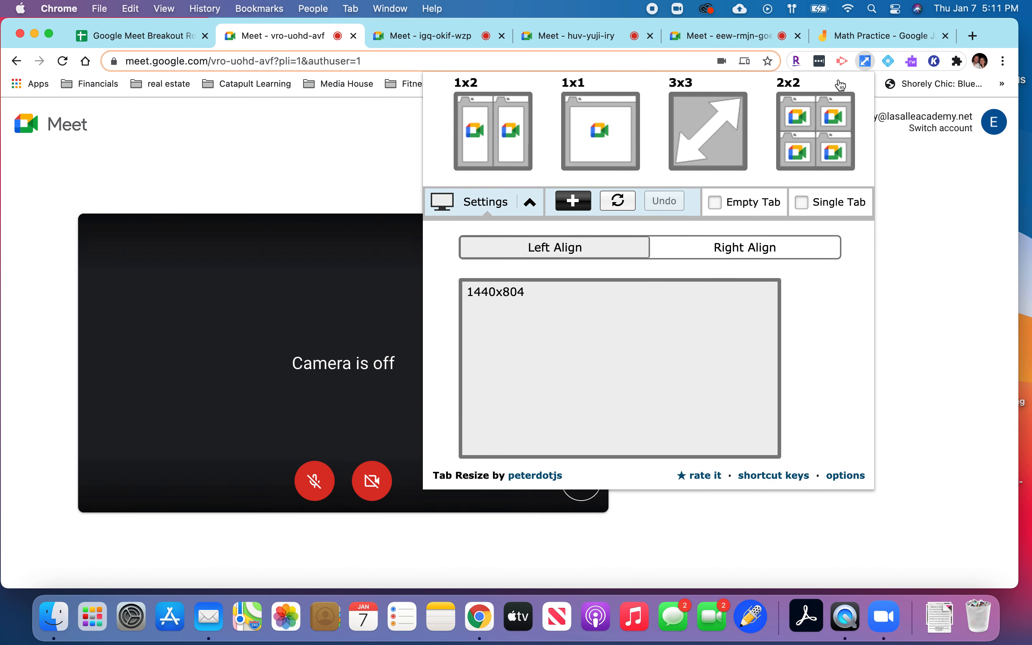
{"action": "left_click", "coordinate": [818, 128]}
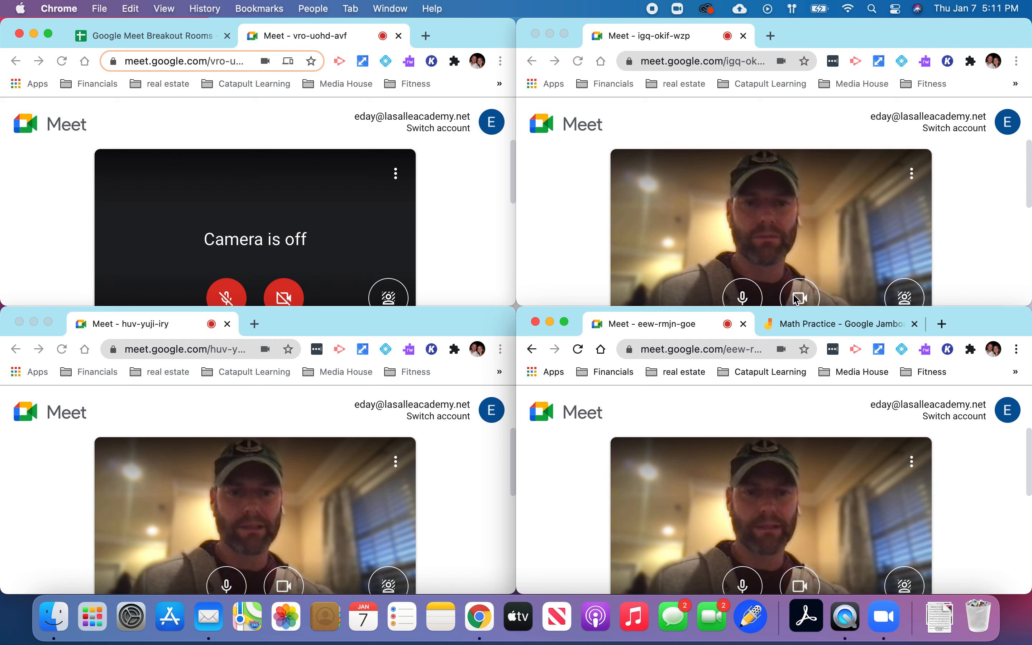
Turn off the microphone and camera in the Meet windows of Rooms 1, 2 and 3.
{"action": "left_click", "coordinate": [744, 298]}
{"action": "left_click", "coordinate": [745, 298]}
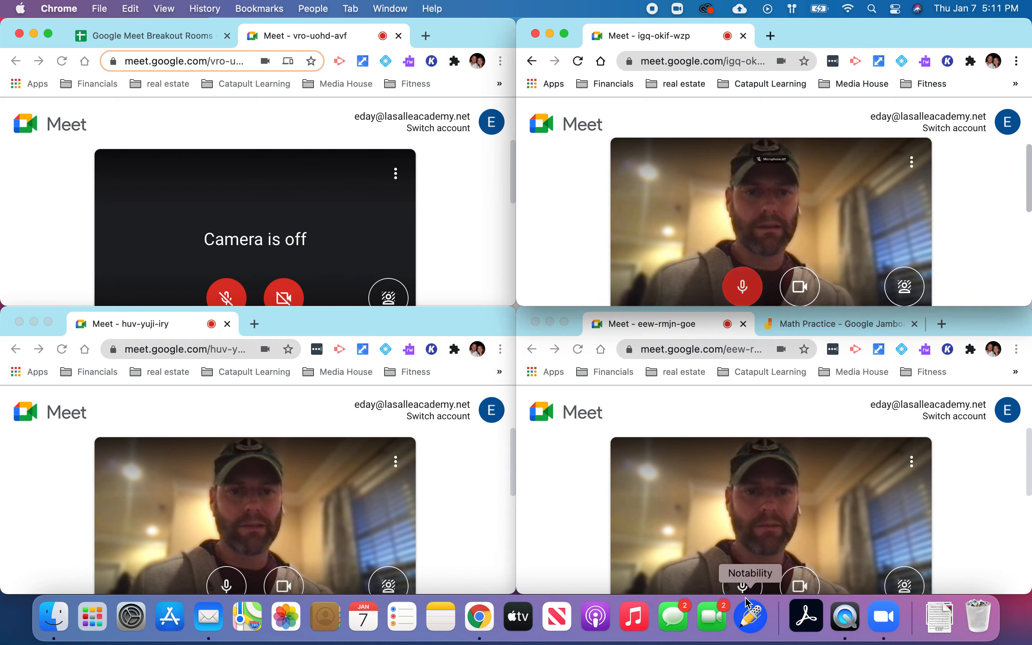
{"action": "left_click", "coordinate": [771, 585]}
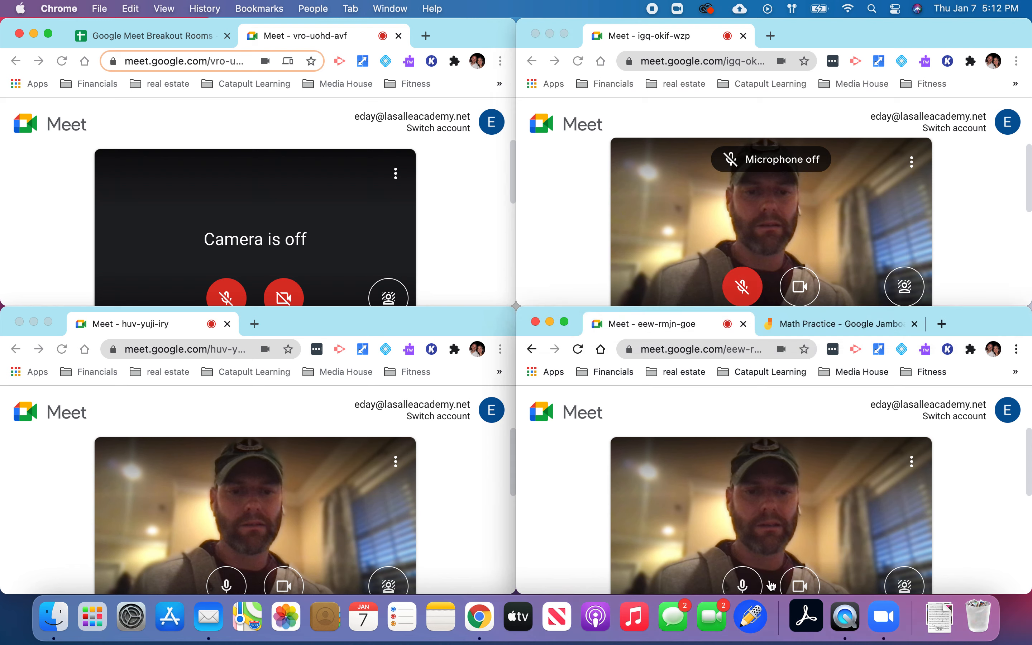
{"action": "left_click", "coordinate": [800, 586]}
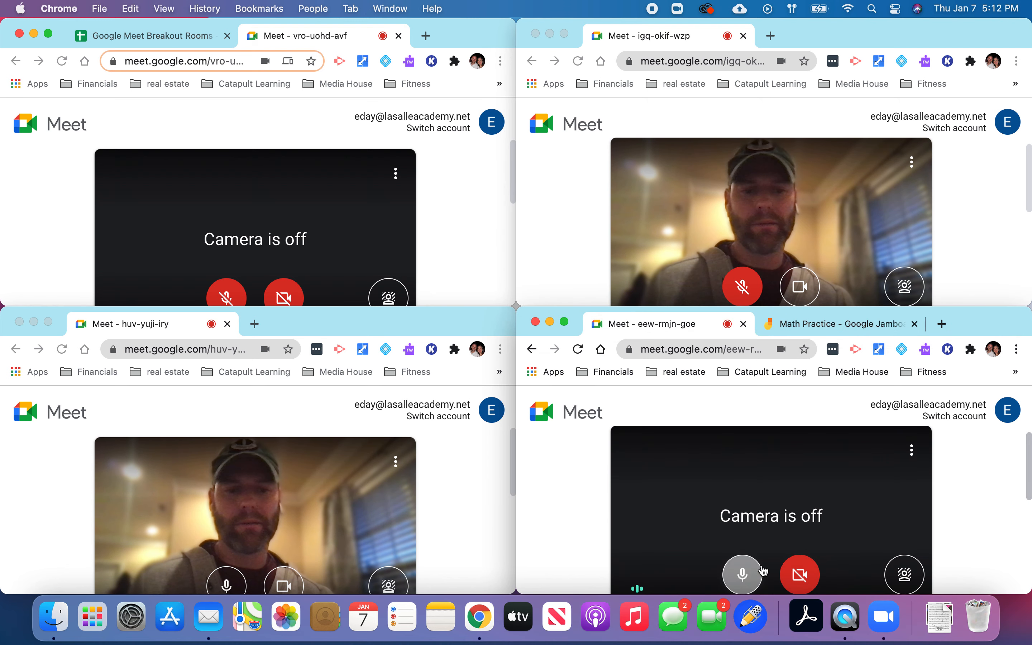
{"action": "left_click", "coordinate": [744, 576]}
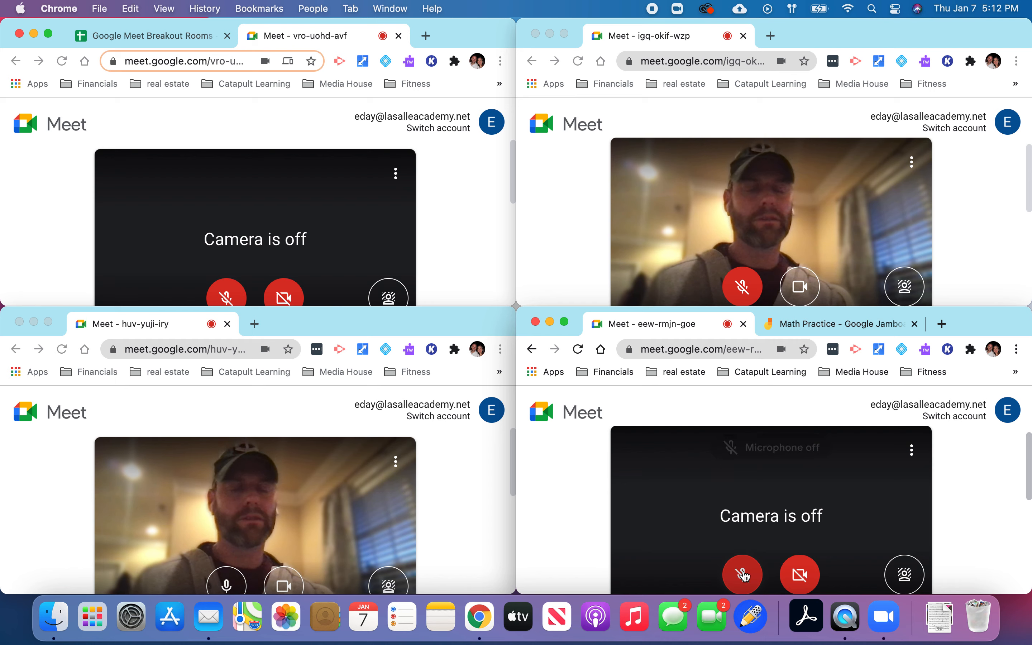
{"action": "left_click", "coordinate": [230, 581]}
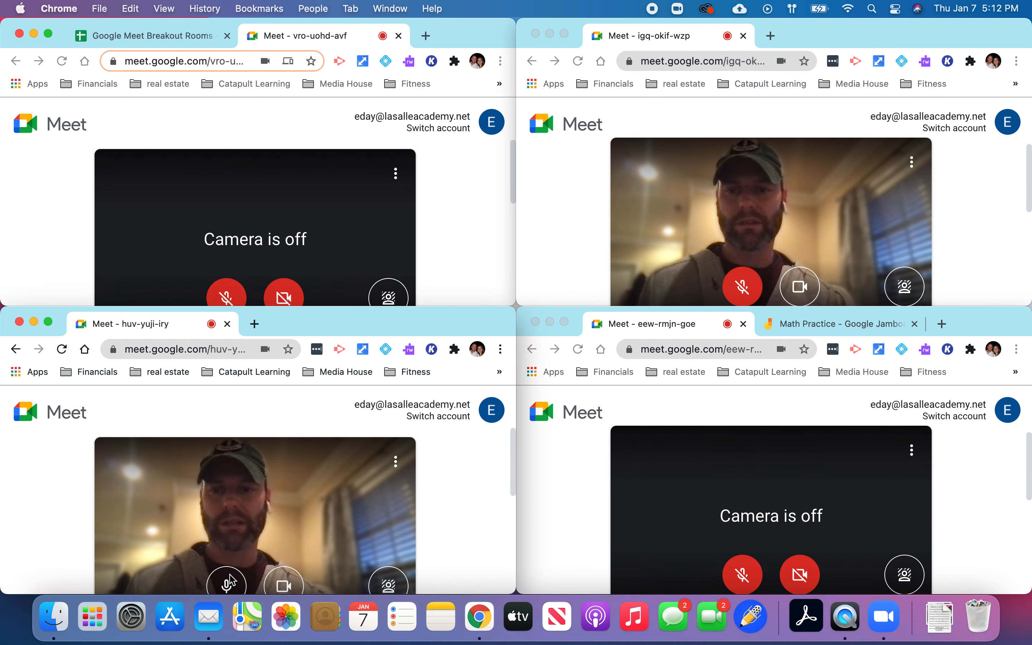
{"action": "left_click", "coordinate": [292, 588]}
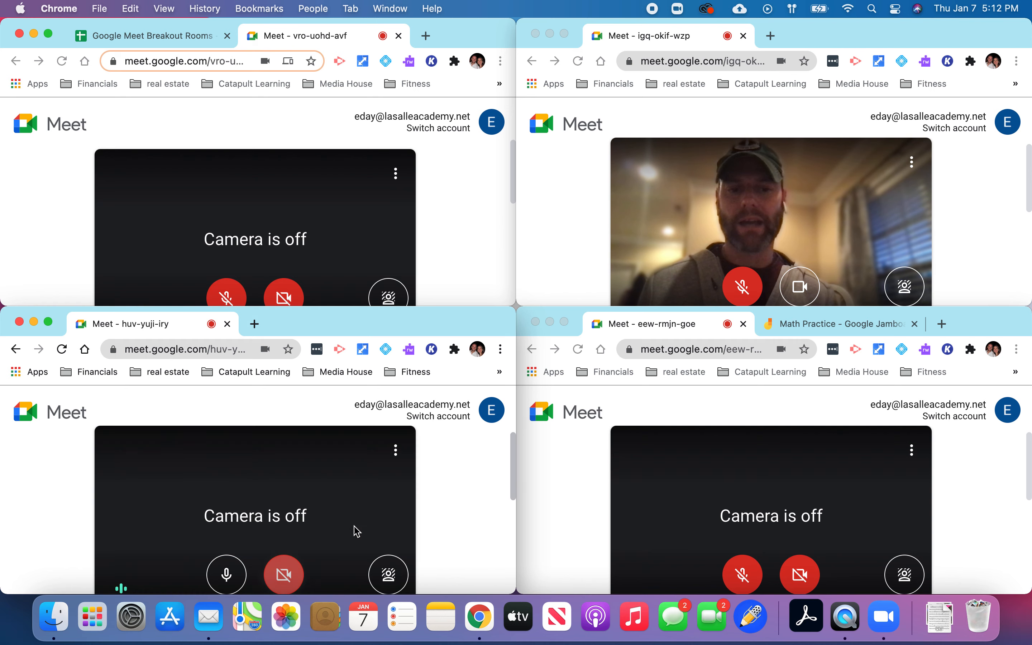
{"action": "left_click", "coordinate": [229, 572]}
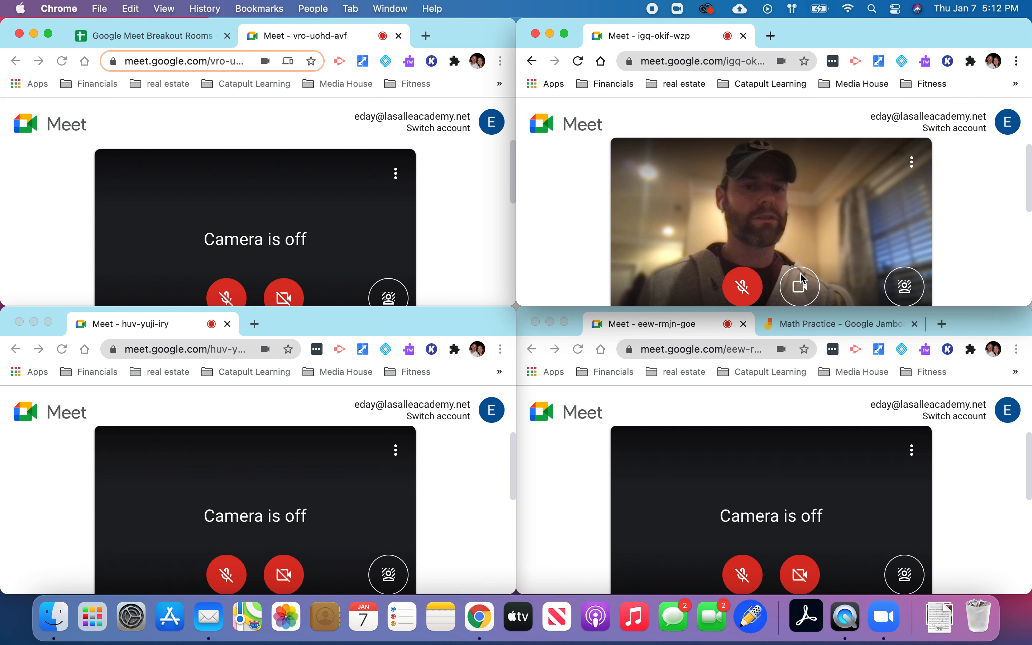
{"action": "left_click", "coordinate": [803, 285]}
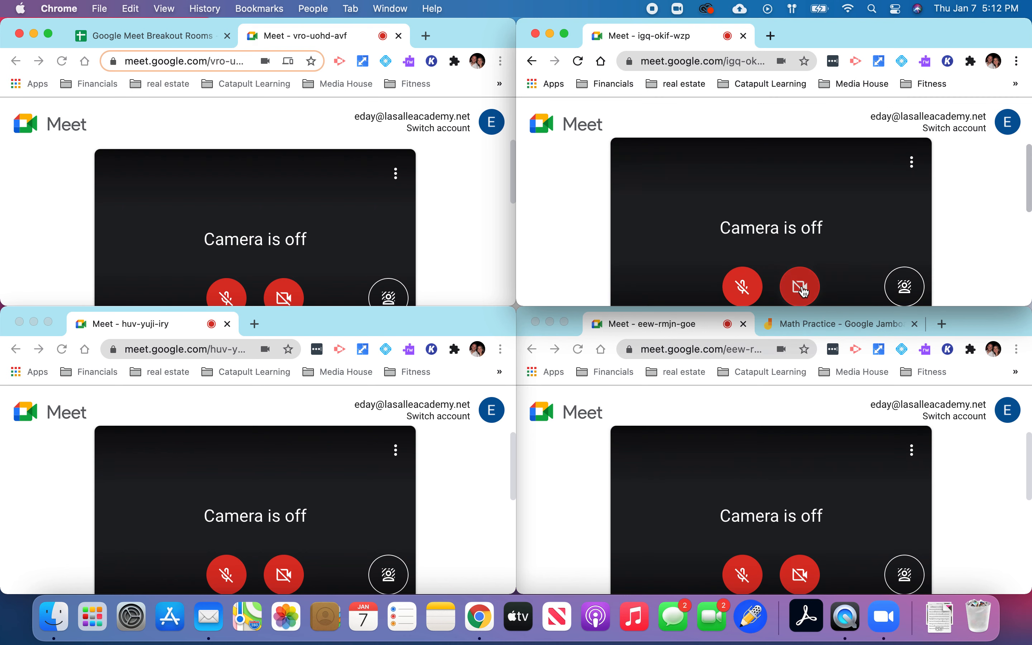